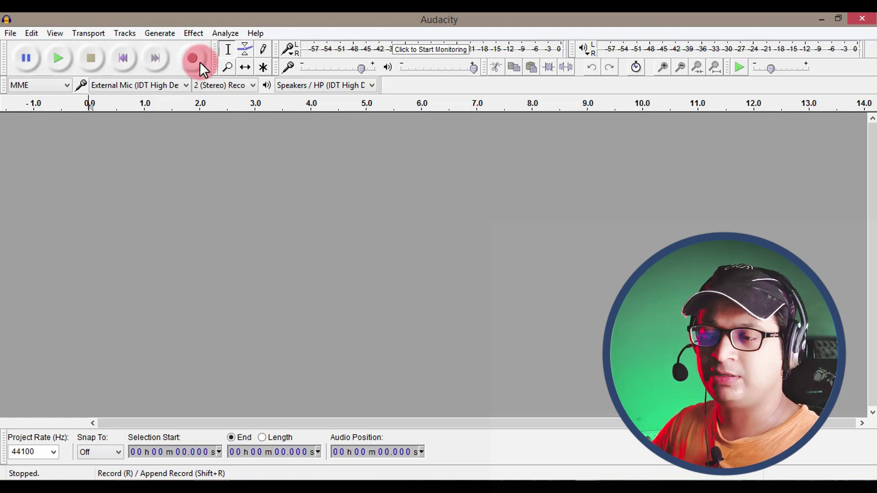
Record about 41 seconds of audio through the external microphone as a new stereo track.
click(199, 62)
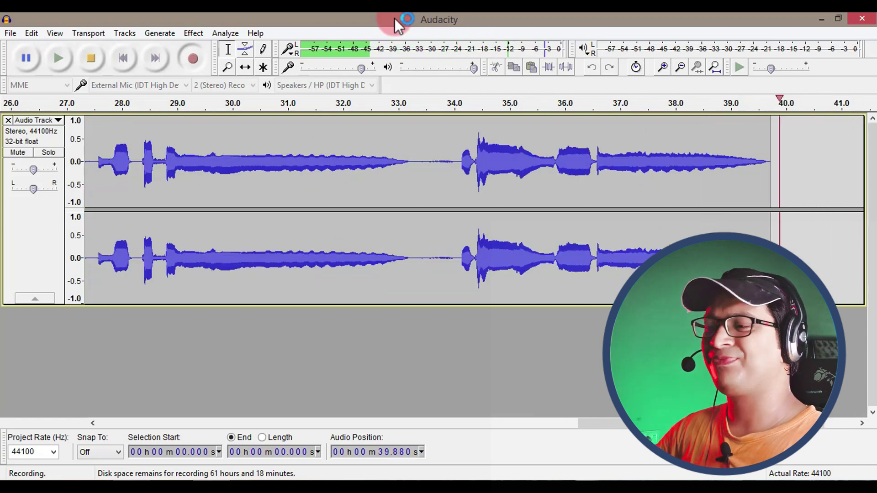
key(space)
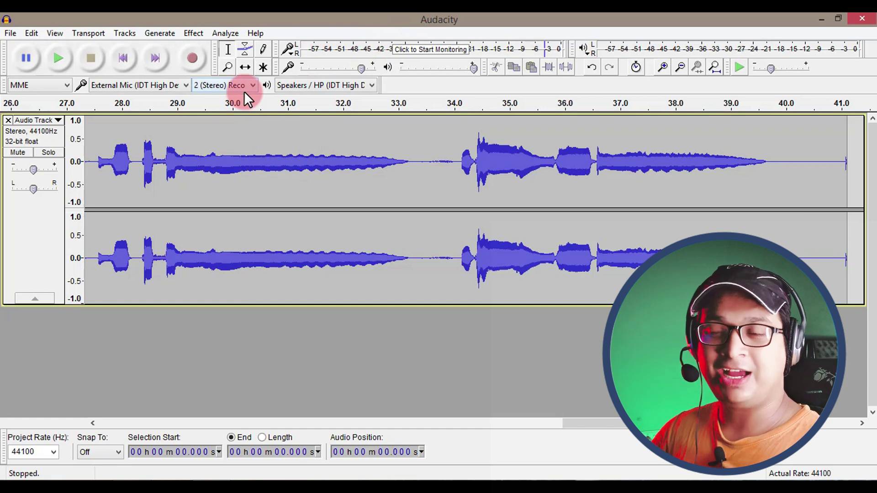
click(714, 67)
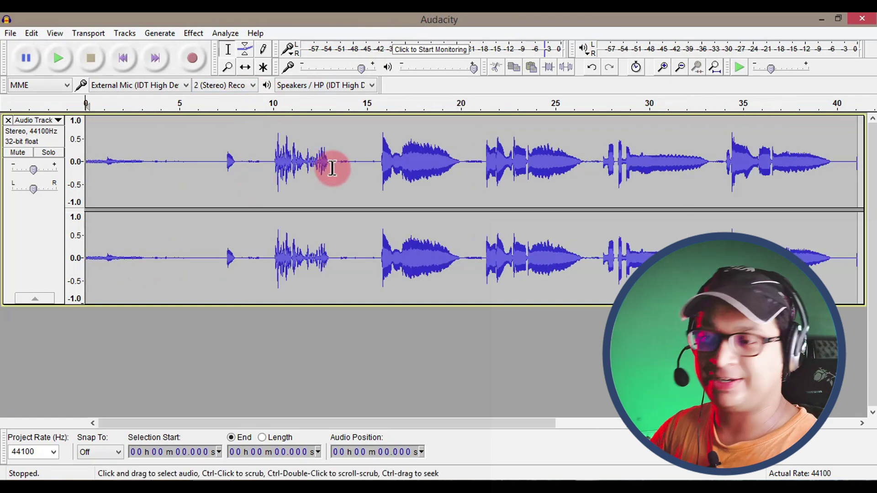
Play back the recording from about 14.5 s.
click(358, 152)
key(space)
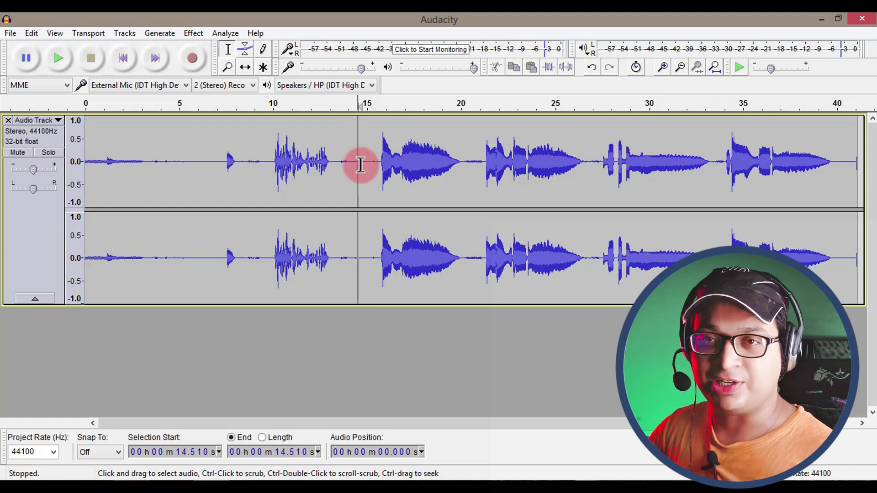
Delete the unwanted opening of the recording, from 0 to about 15.5 s.
drag(363, 170, 108, 172)
click(75, 180)
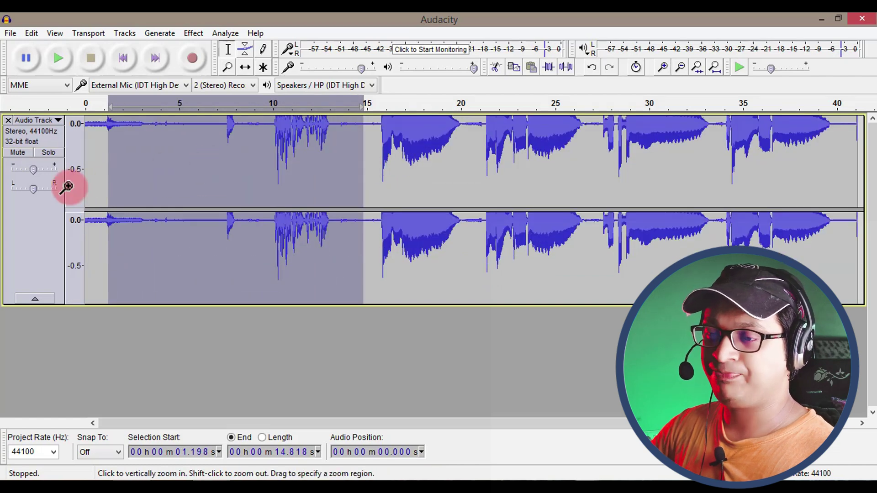
shift+click(72, 185)
shift+click(77, 170)
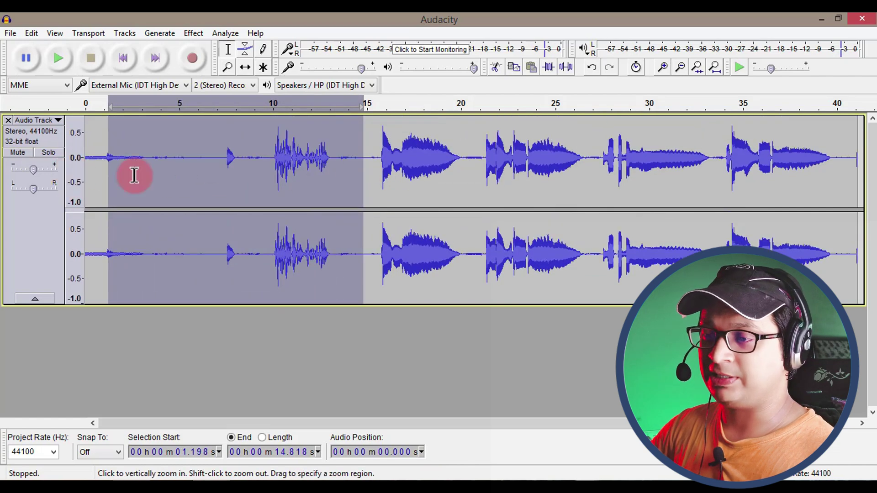
click(375, 148)
drag(375, 151, 53, 174)
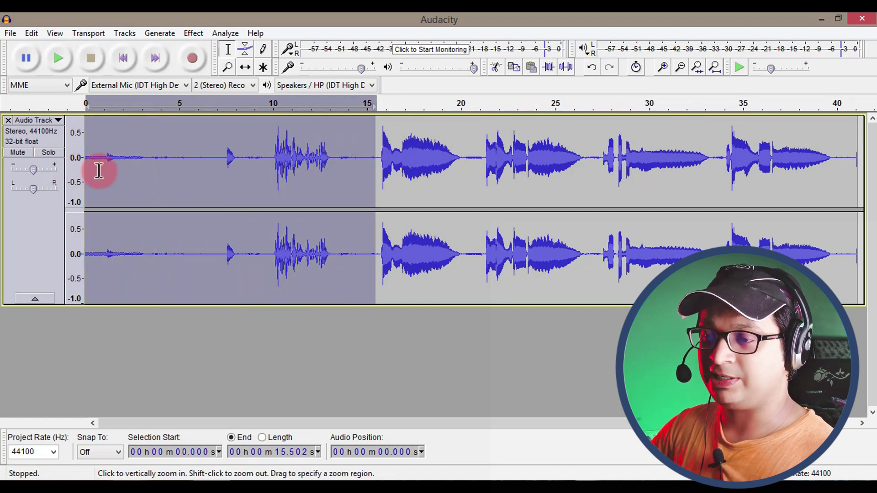
key(Delete)
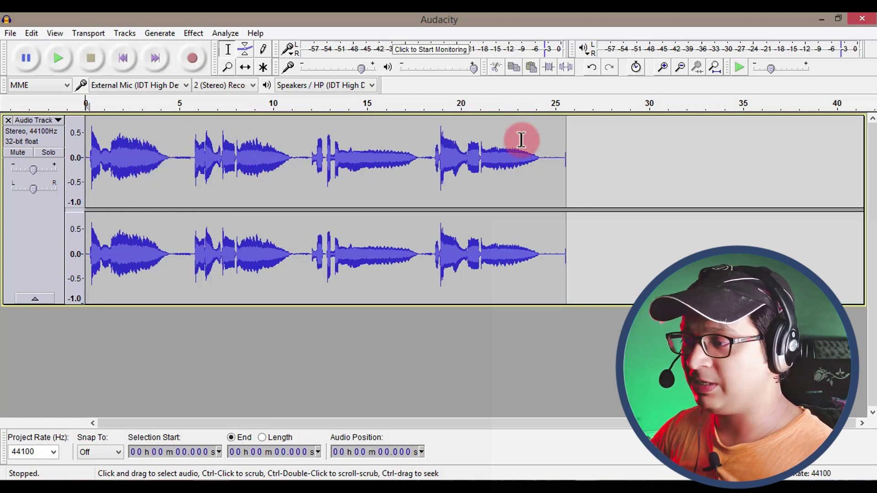
Delete the leftover tail of the recording from about 24.5 s to its end.
drag(546, 158, 580, 157)
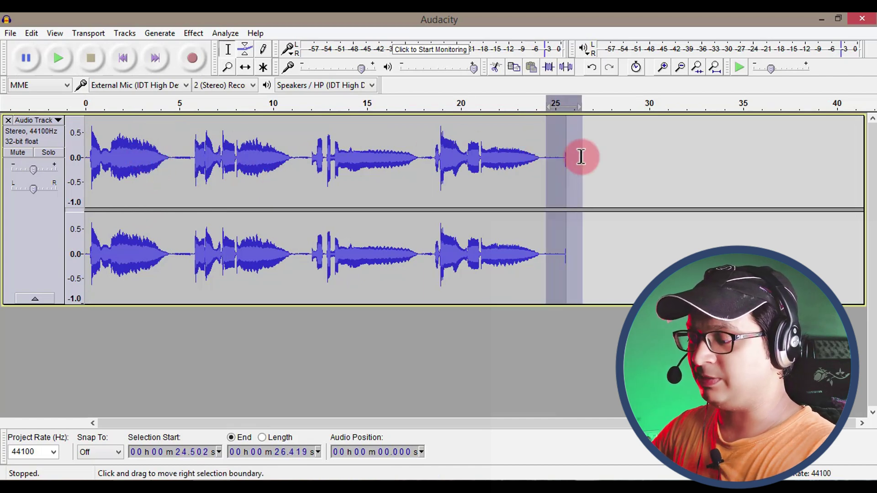
key(Delete)
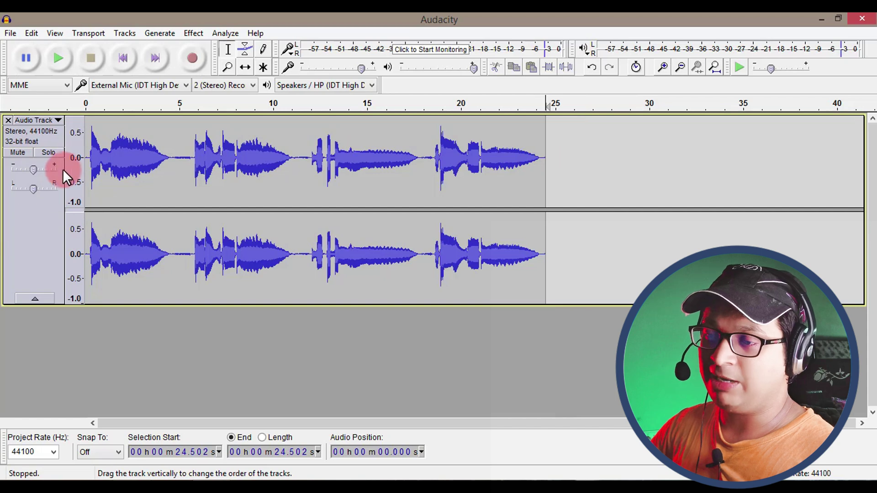
click(714, 66)
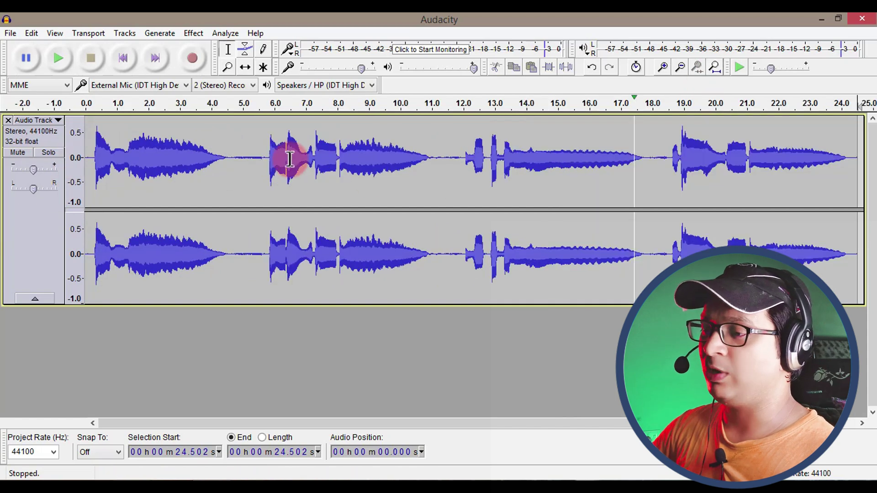
Listen to the background noise in the pauses at about 4.8 to 5.7 s and 10.9 to 12.0 s.
click(33, 220)
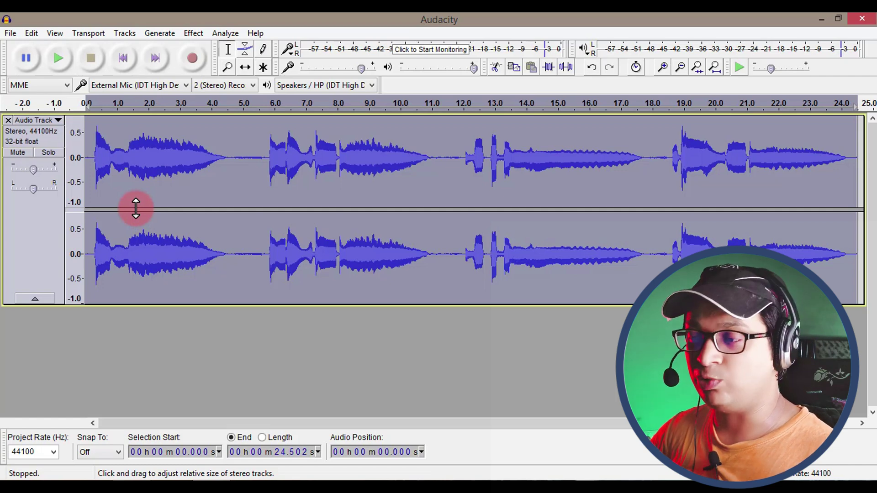
click(397, 185)
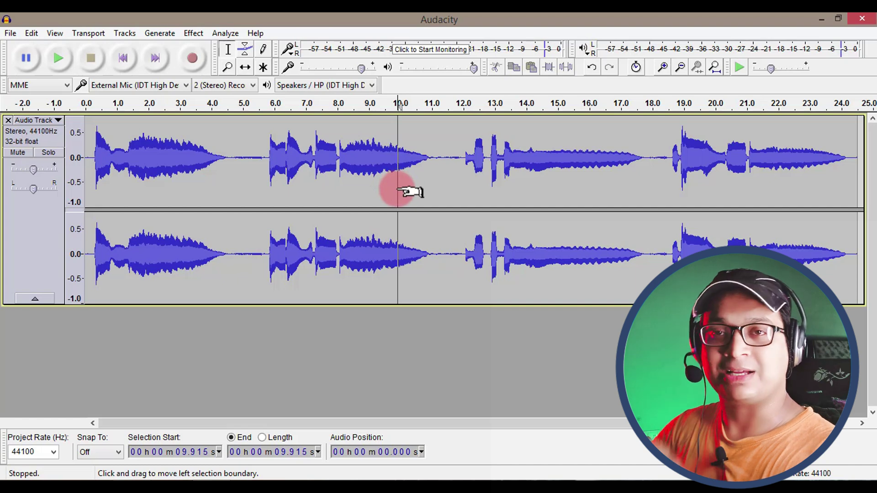
drag(235, 156, 265, 153)
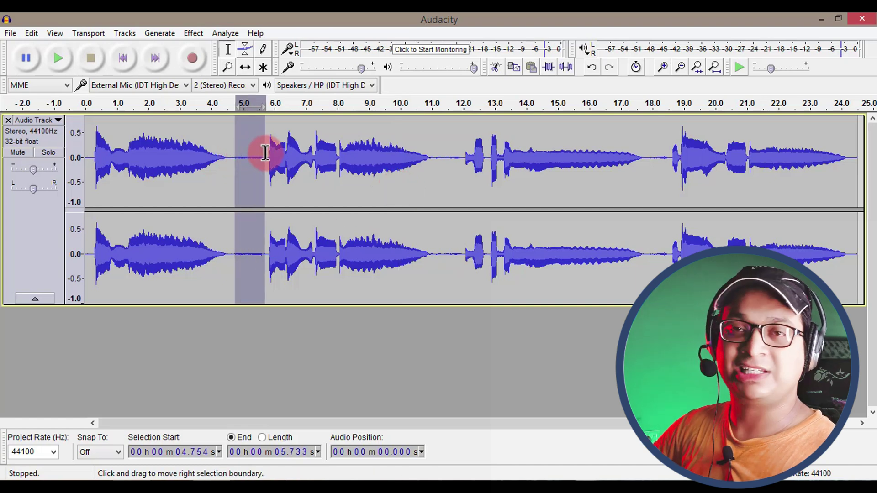
key(space)
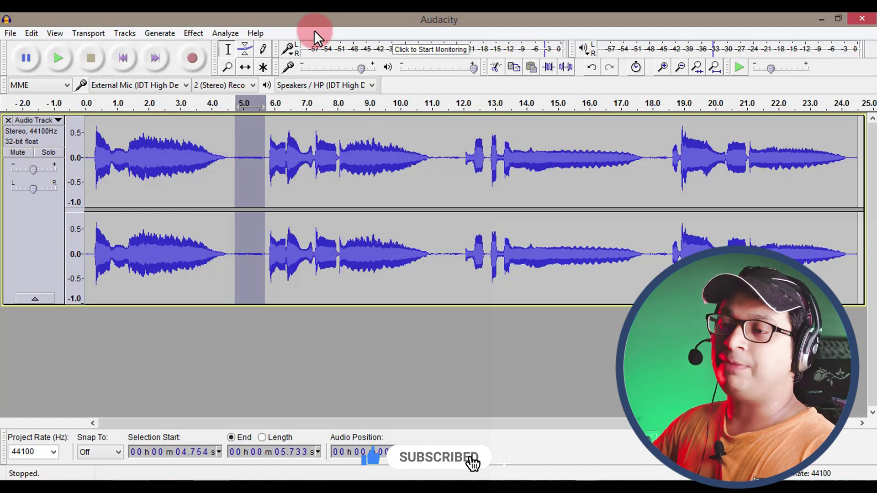
click(220, 158)
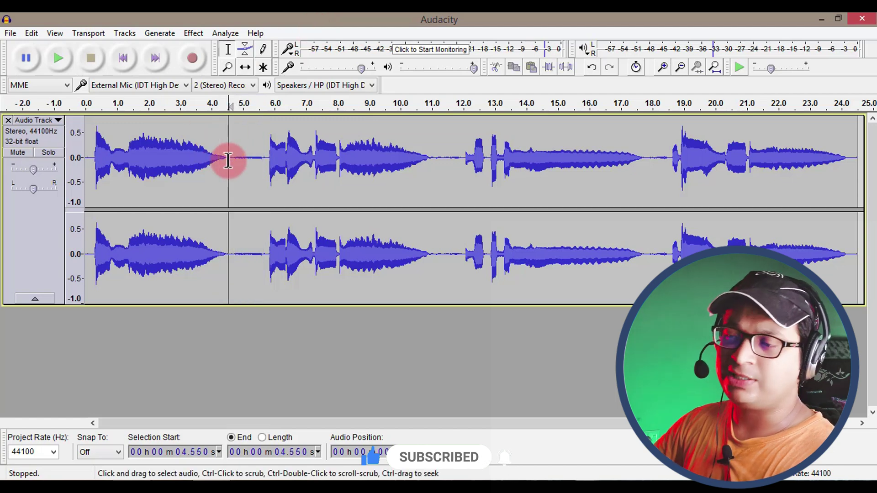
click(254, 157)
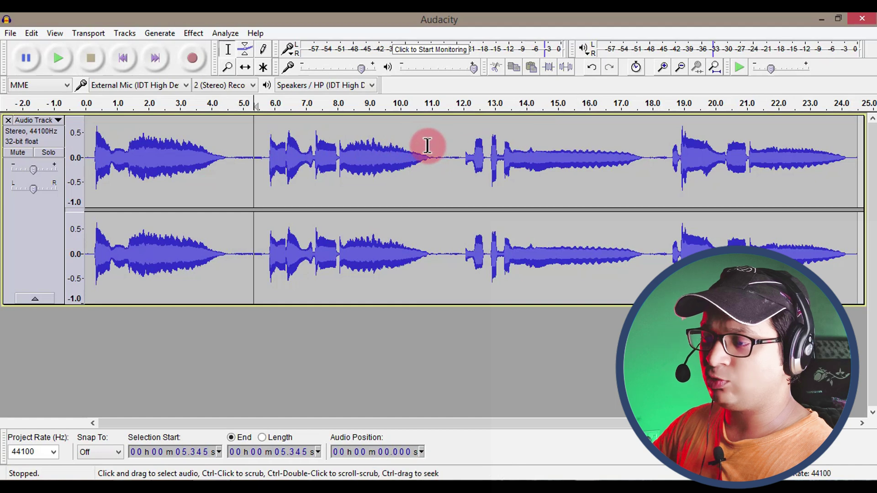
drag(428, 144, 462, 144)
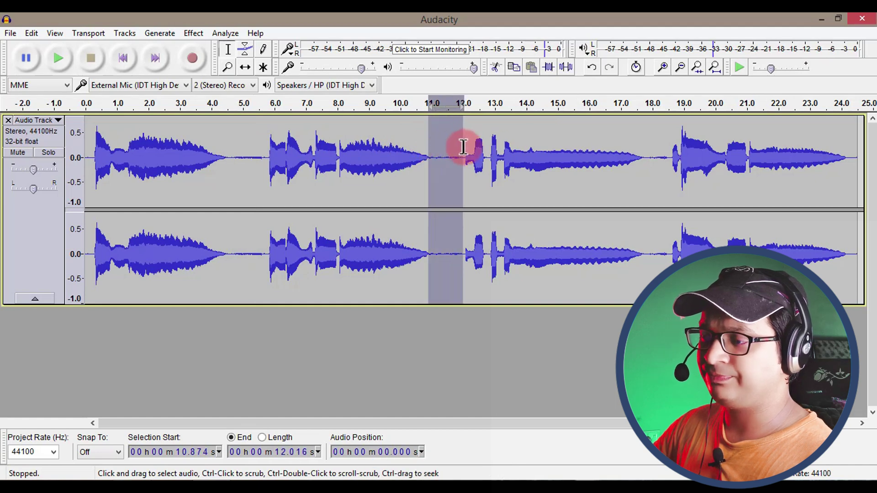
key(space)
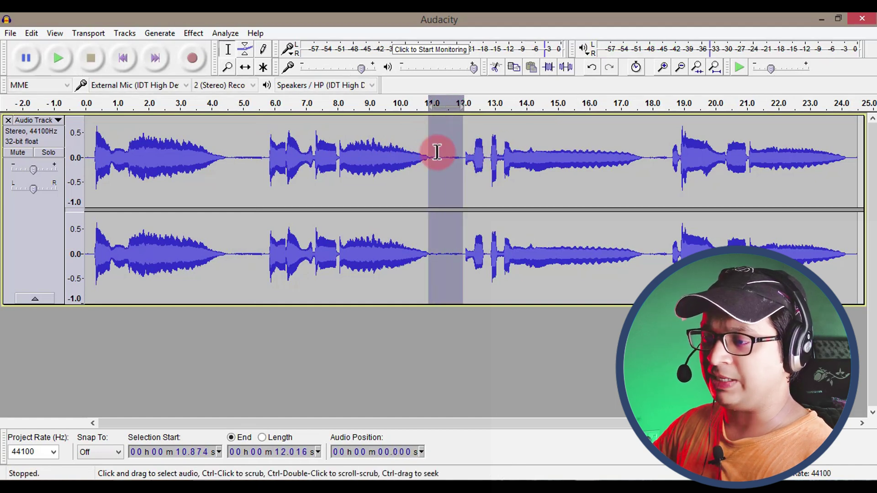
Capture a Noise Reduction profile from the pause between about 11.2 and 12.0 s.
click(438, 150)
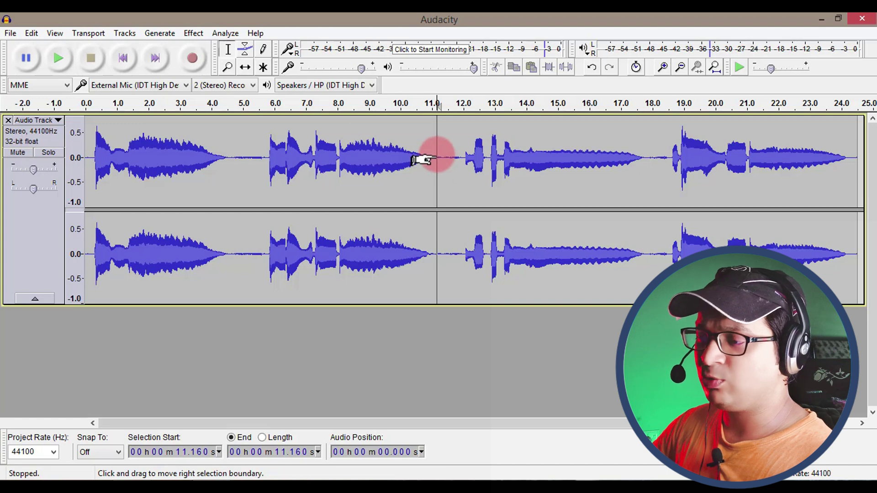
drag(439, 156, 464, 156)
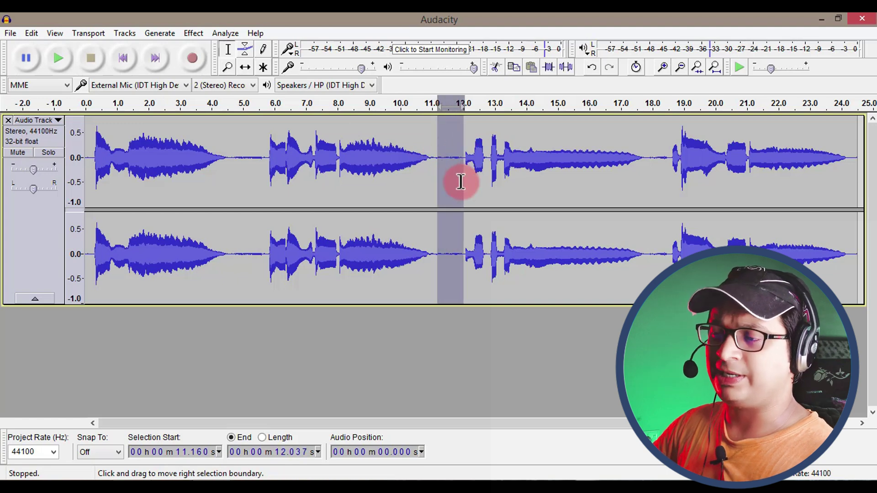
click(194, 33)
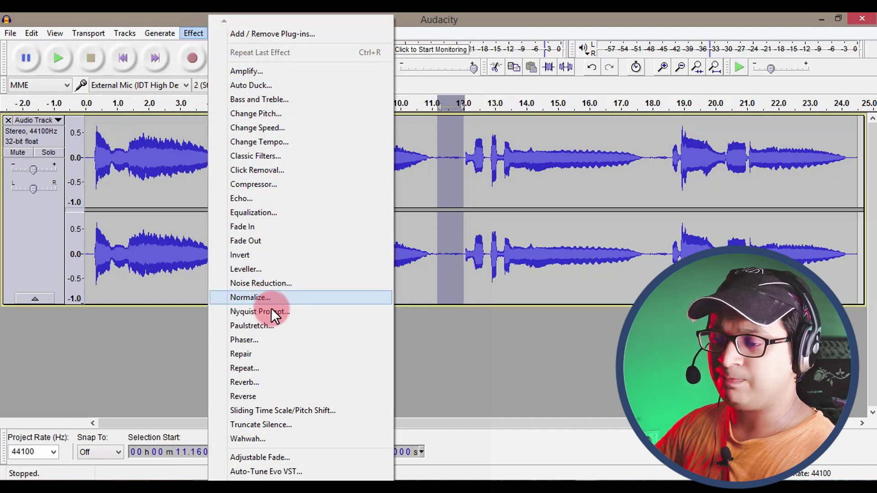
click(261, 283)
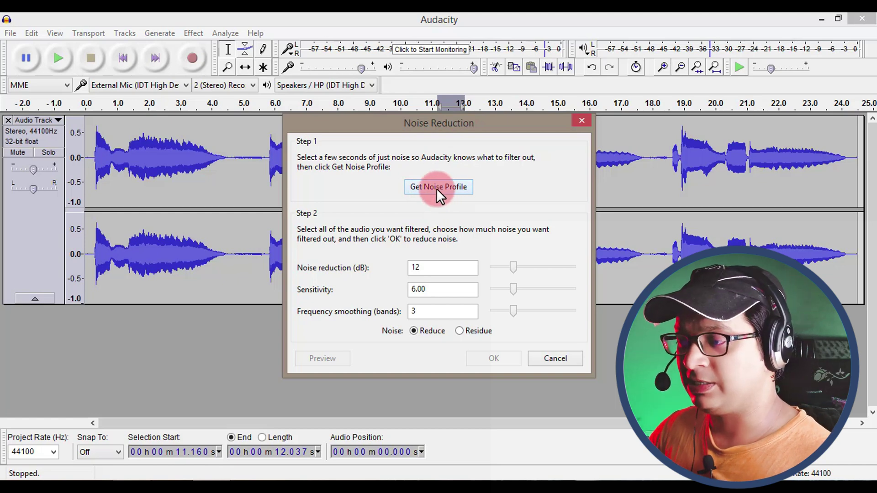
click(436, 188)
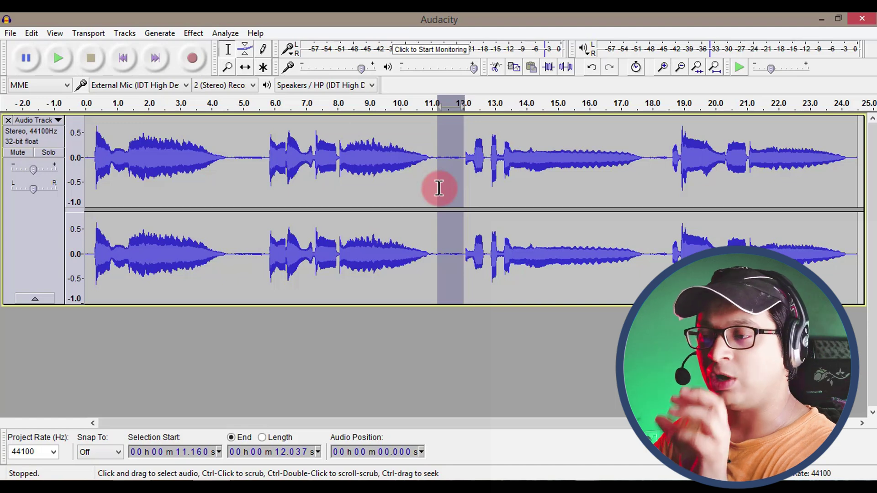
Apply Noise Reduction to the whole track with 12 dB reduction, sensitivity 6.00 and 3 frequency smoothing bands.
click(50, 242)
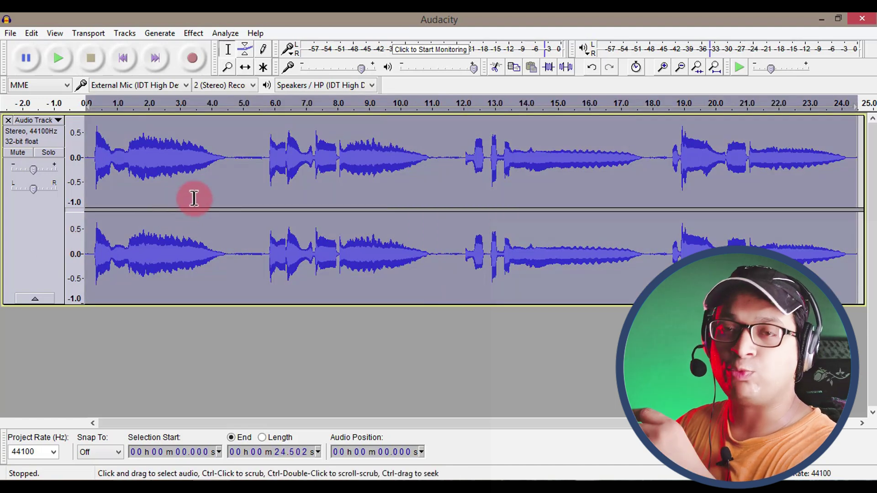
click(190, 34)
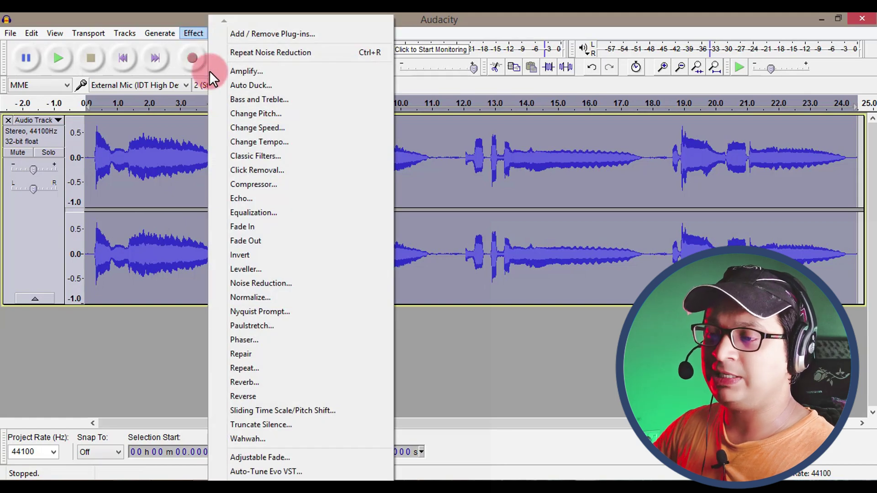
click(259, 285)
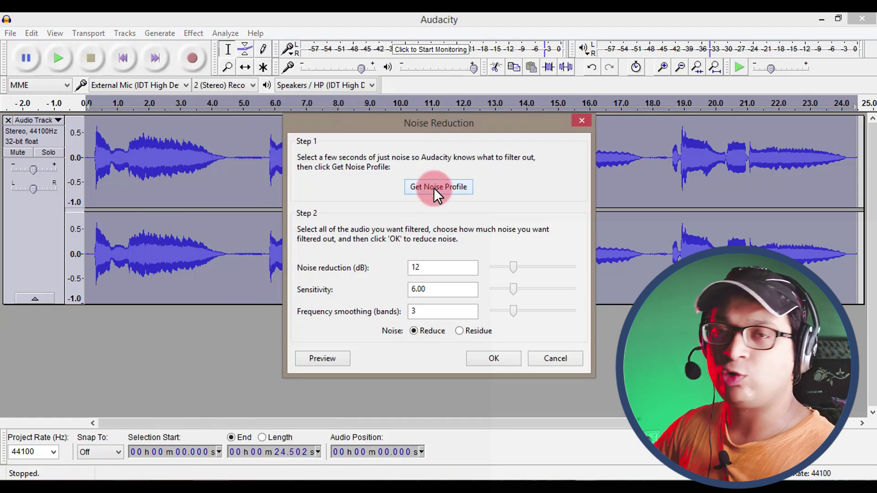
click(493, 359)
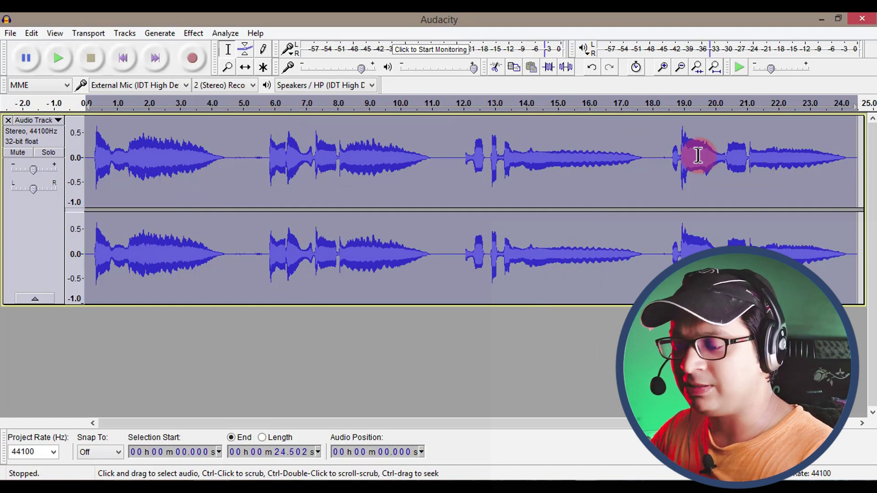
Play the noise-reduced track from the start and again from about 9.7 s to check the pause near 11 s.
key(space)
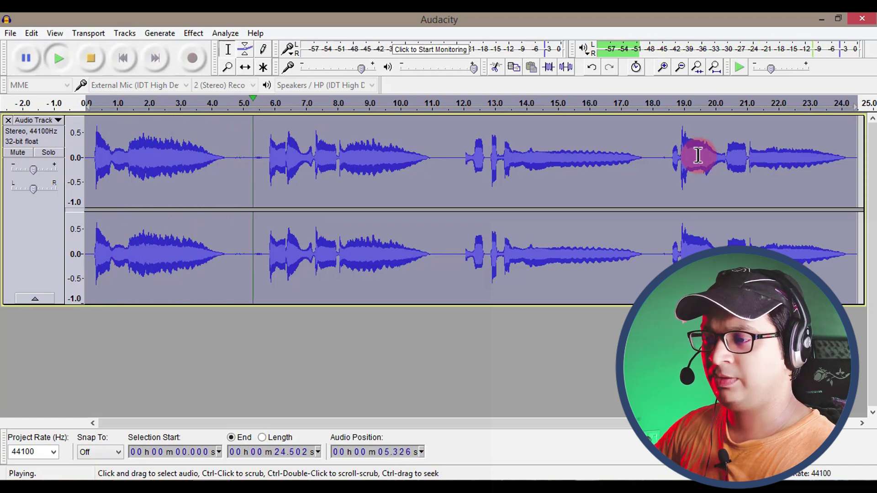
key(space)
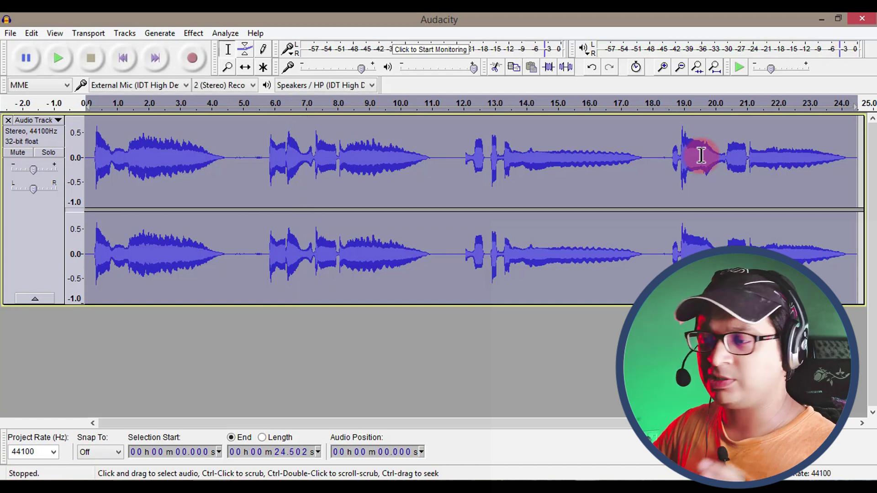
click(441, 139)
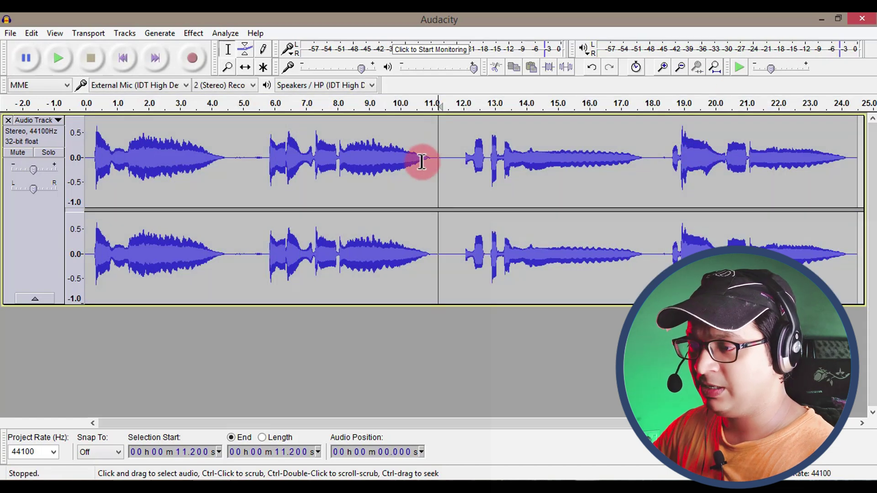
drag(432, 157, 465, 152)
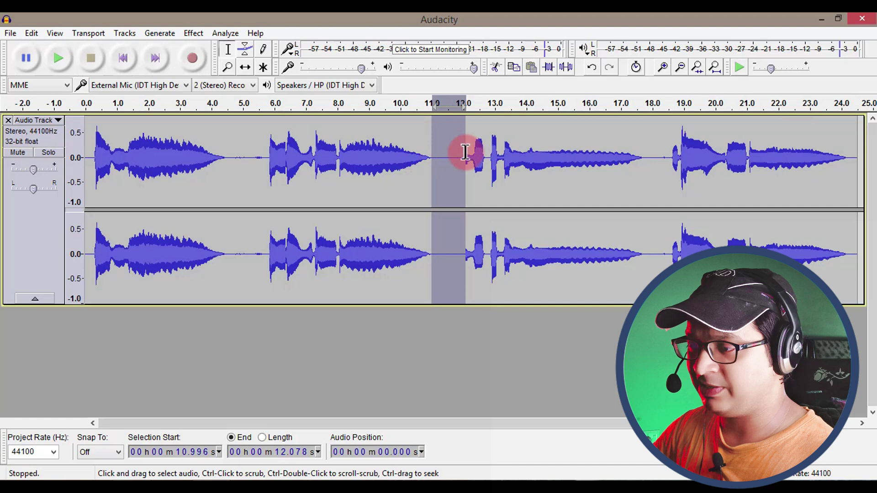
click(391, 146)
key(space)
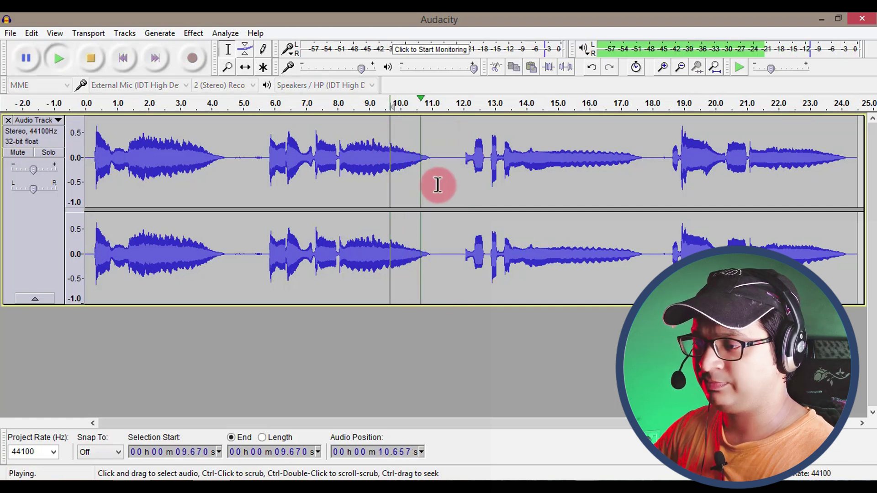
key(space)
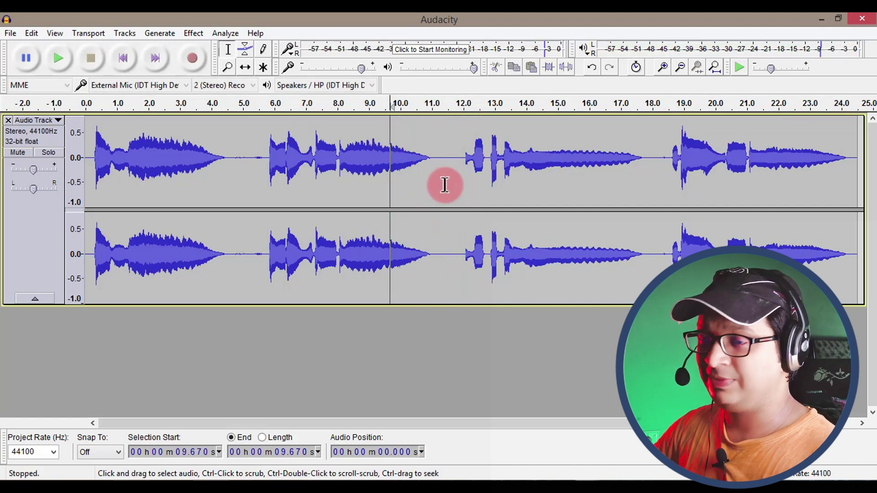
click(585, 132)
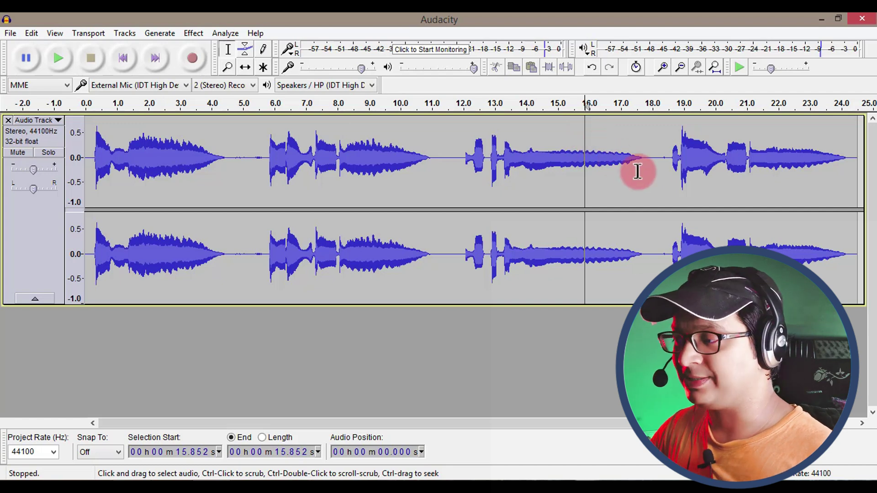
Silence the leftover noise in the pause between about 4.57 and 5.77 s.
click(15, 220)
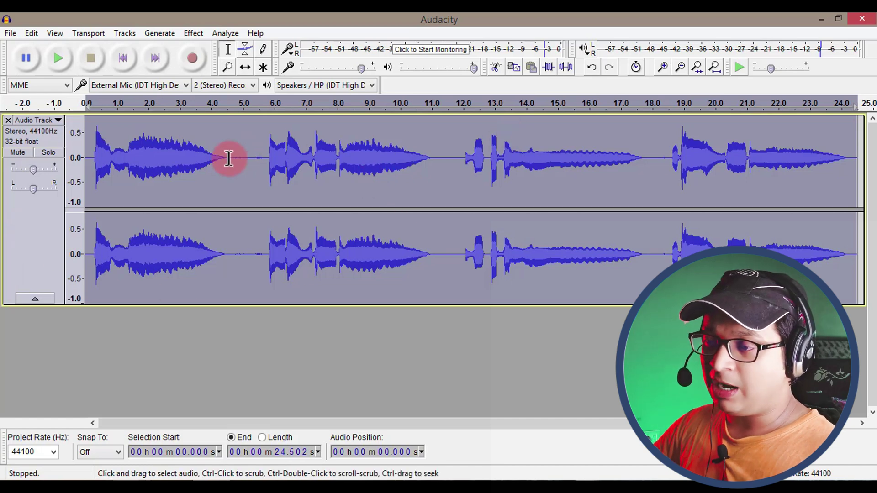
drag(229, 156, 267, 168)
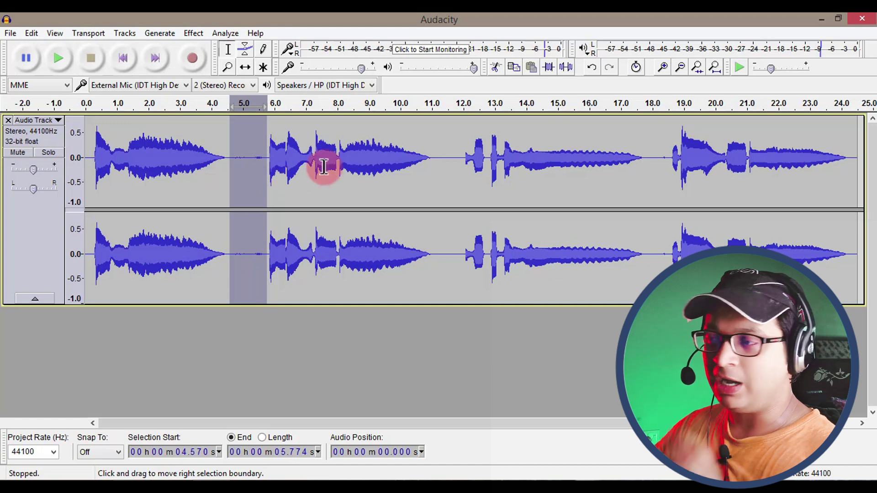
click(662, 67)
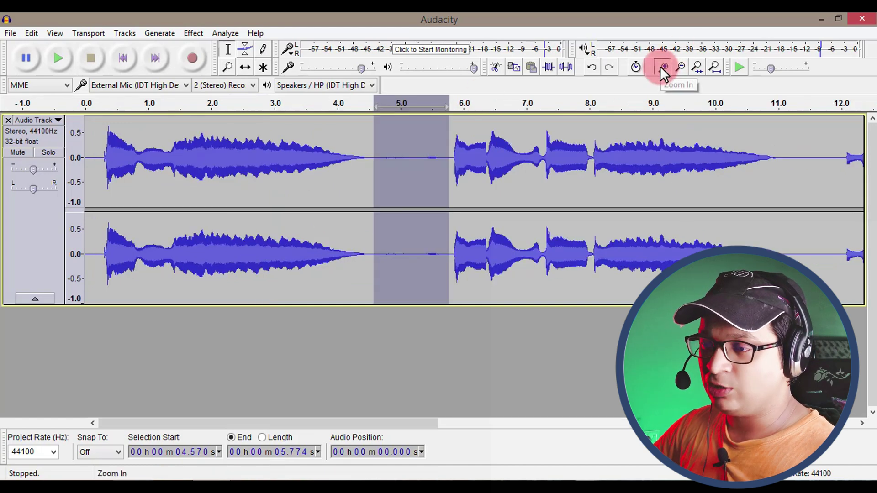
click(662, 66)
click(662, 67)
click(662, 67)
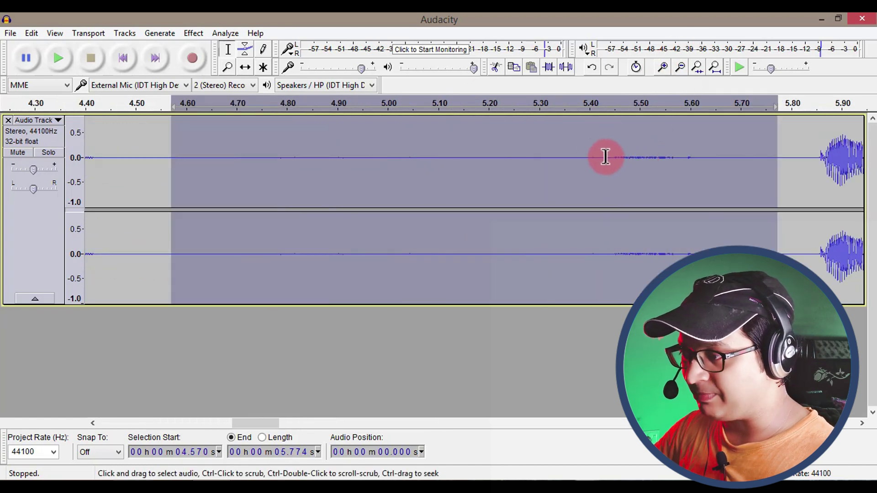
click(716, 67)
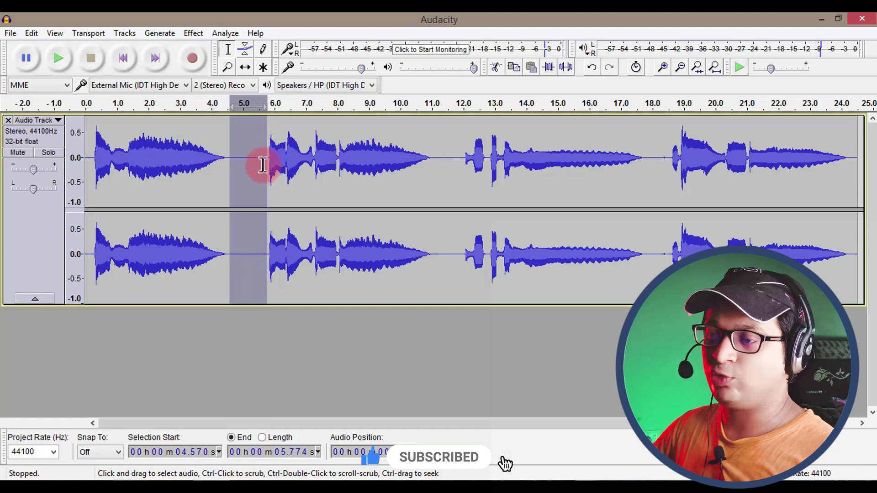
Silence the leftover noise in the pause between about 18.12 and 18.59 s.
click(238, 161)
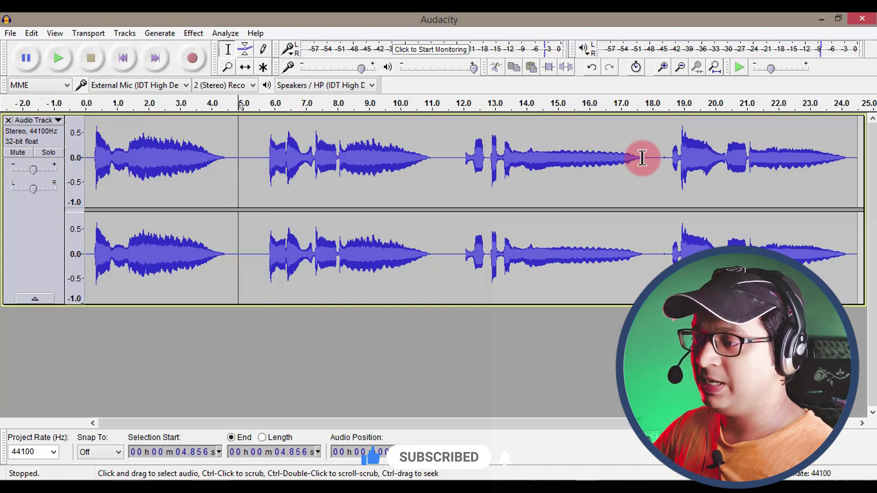
drag(656, 161, 670, 167)
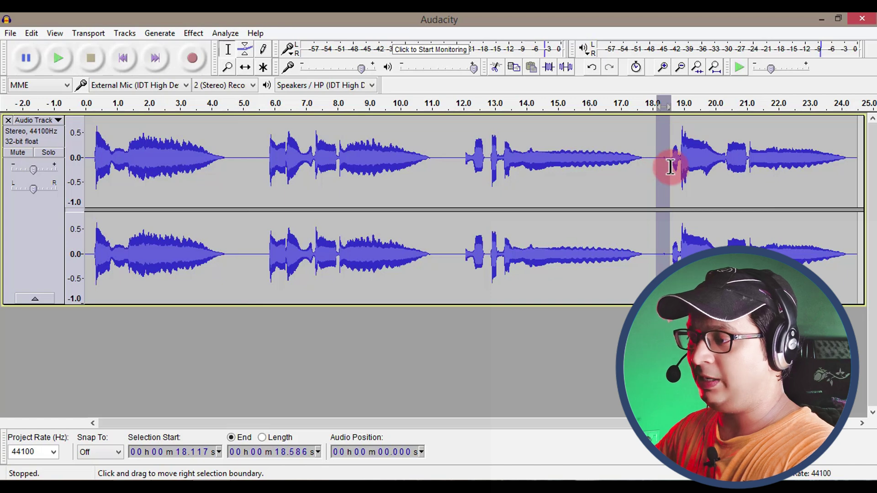
click(648, 161)
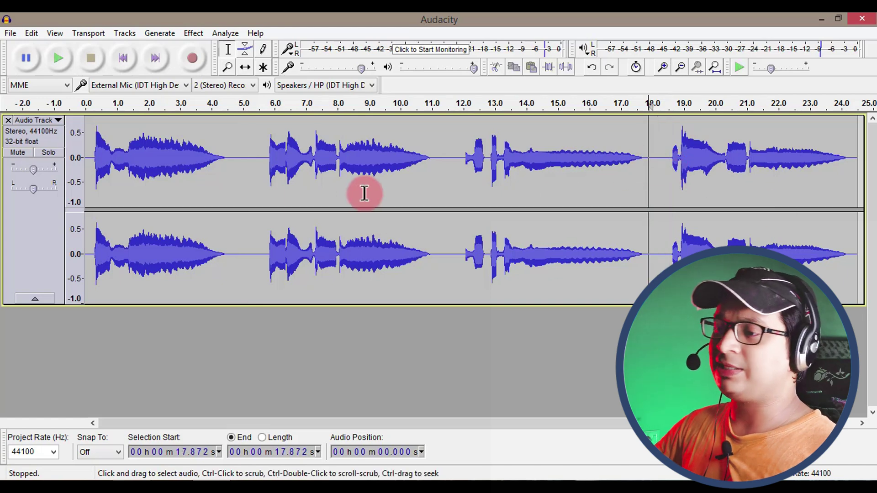
Apply Compressor to the whole track with threshold -15 dB, noise floor -40 dB, ratio 3:1, attack 0.20 s, release 1.0 s and make-up gain.
click(40, 235)
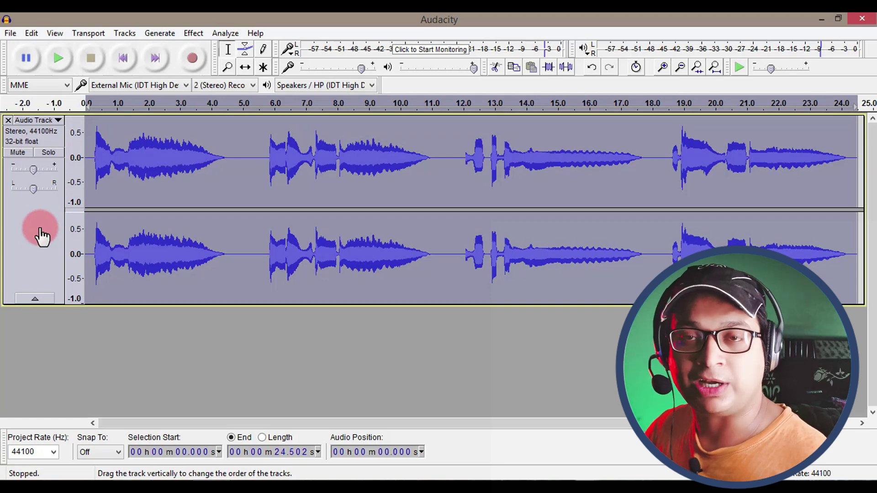
click(190, 36)
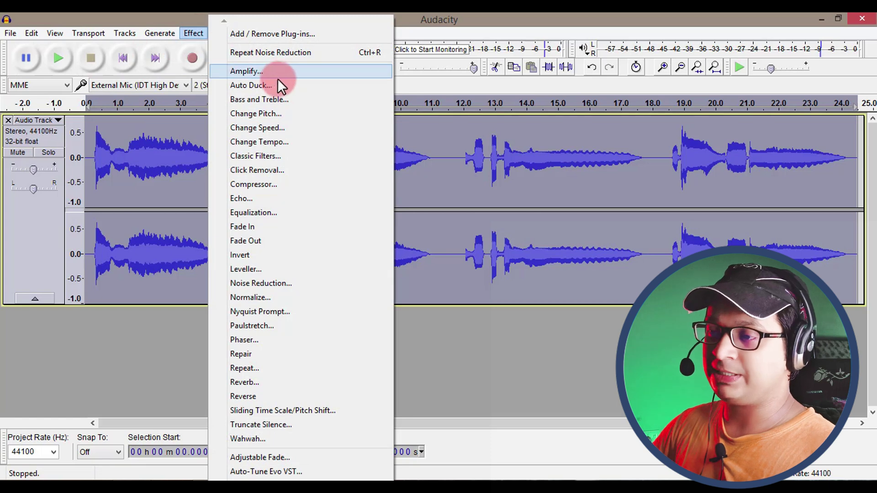
click(251, 184)
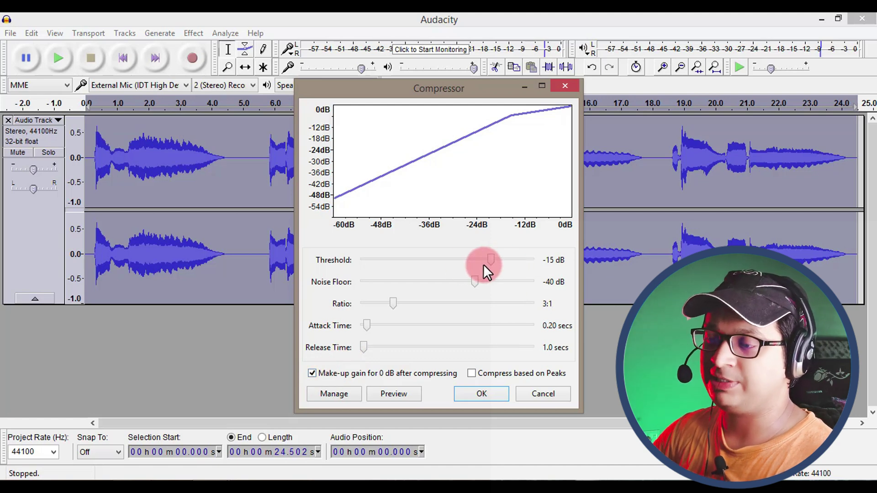
click(477, 391)
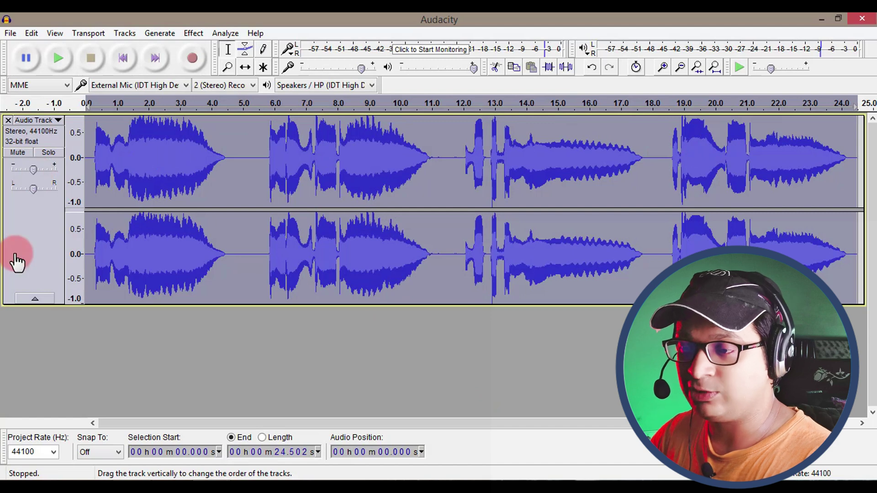
Play the compressed track from the start to about 9 s to check its loudness.
key(space)
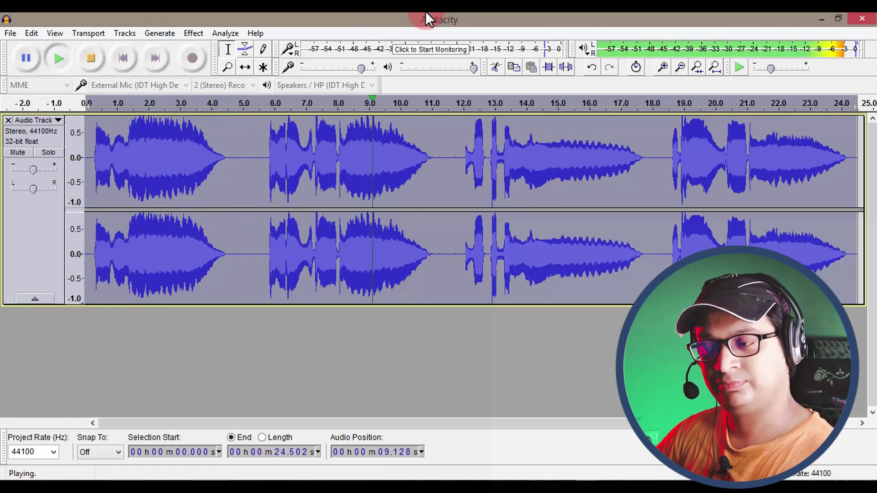
key(space)
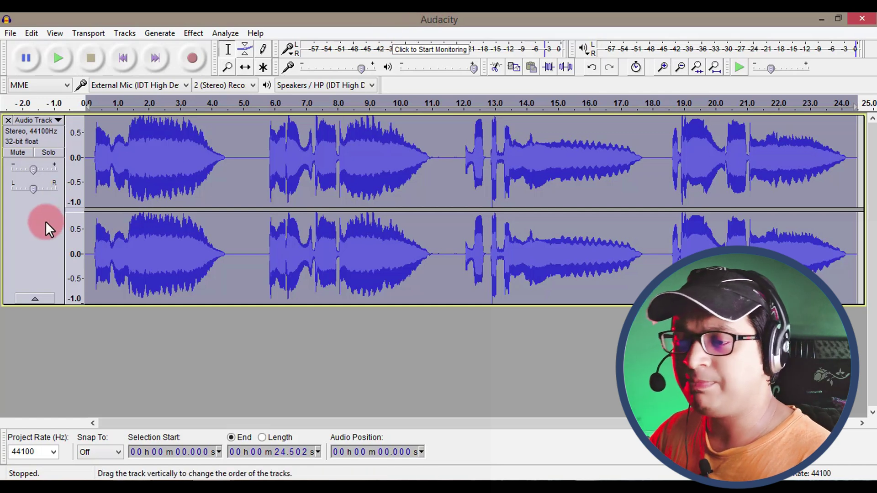
click(181, 184)
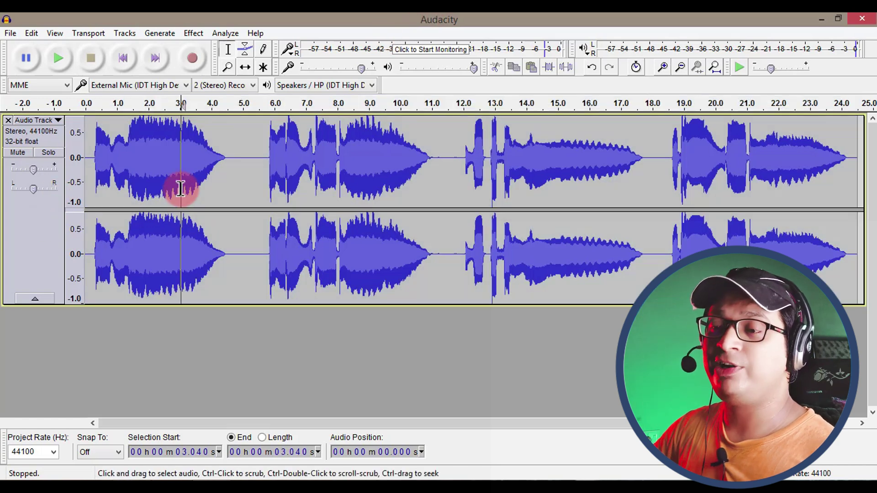
click(89, 159)
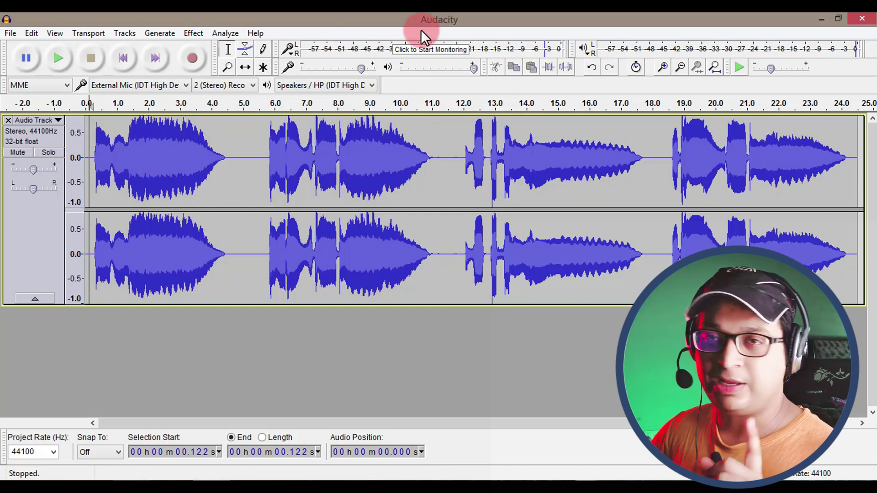
click(190, 265)
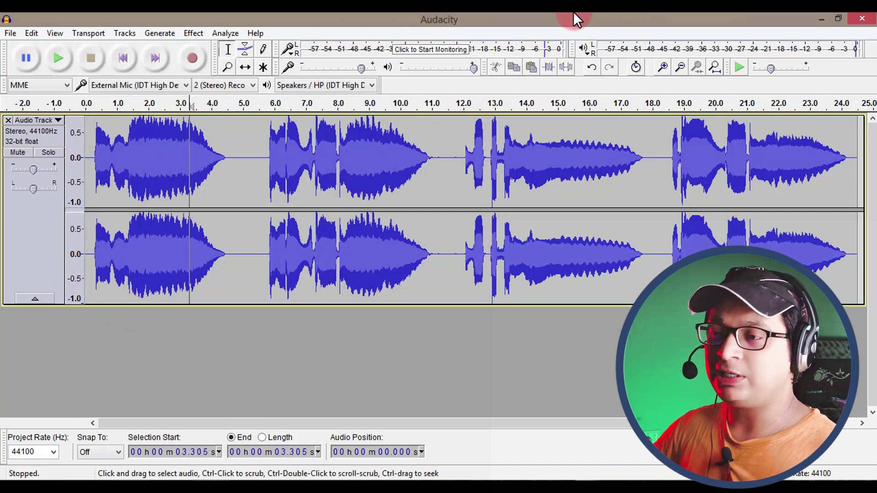
Try out duplicating the whole vocal track two times in a row, removing the copy each time.
click(32, 215)
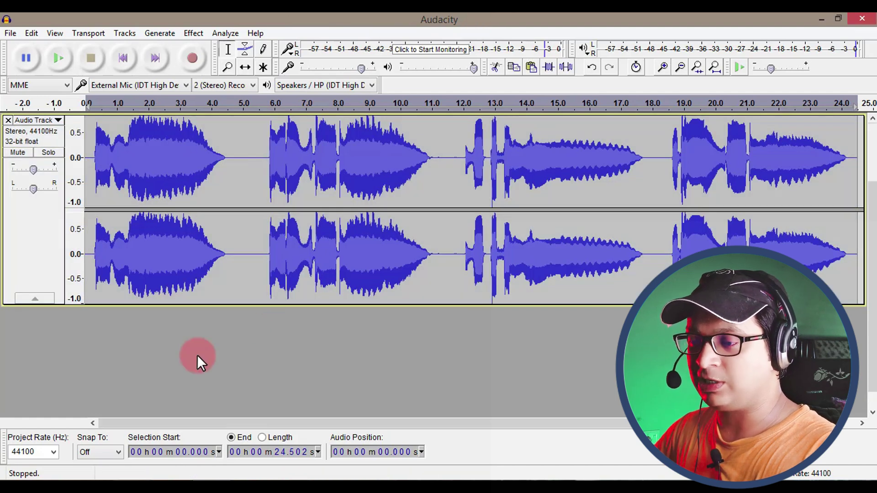
key(ctrl+d)
scroll(246, 278, up, 3)
scroll(243, 278, down, 3)
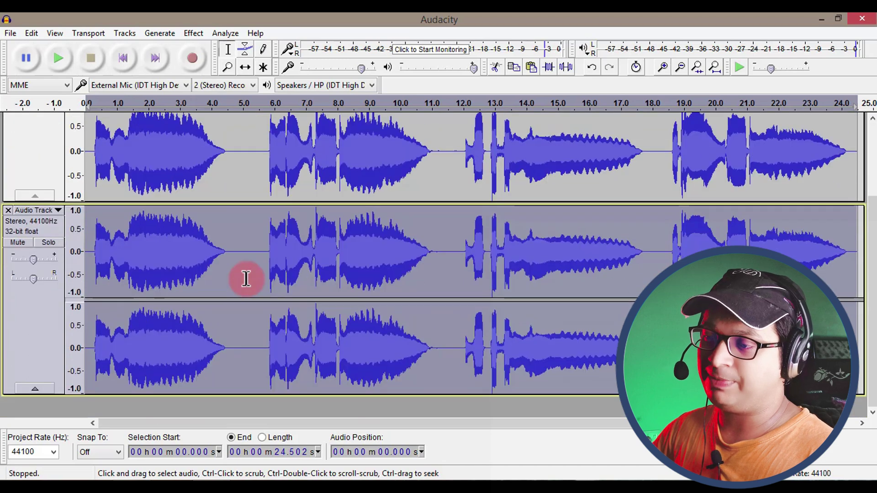
scroll(245, 242, up, 3)
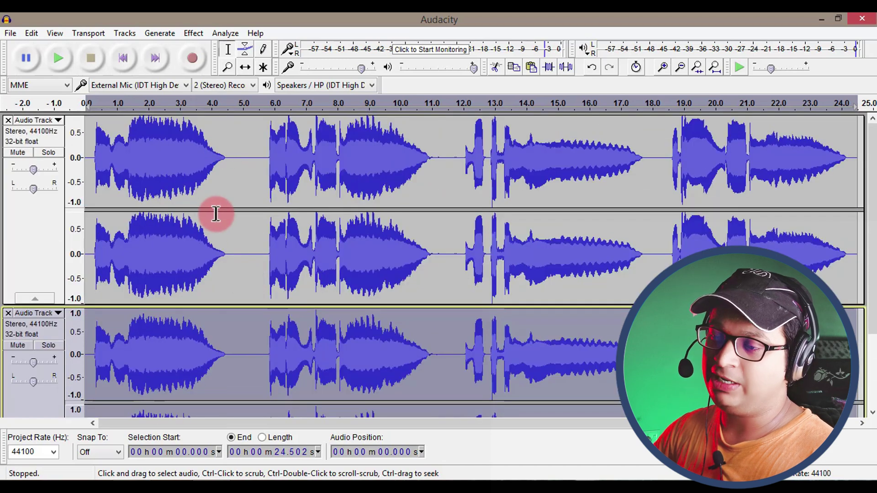
scroll(210, 318, down, 3)
click(8, 210)
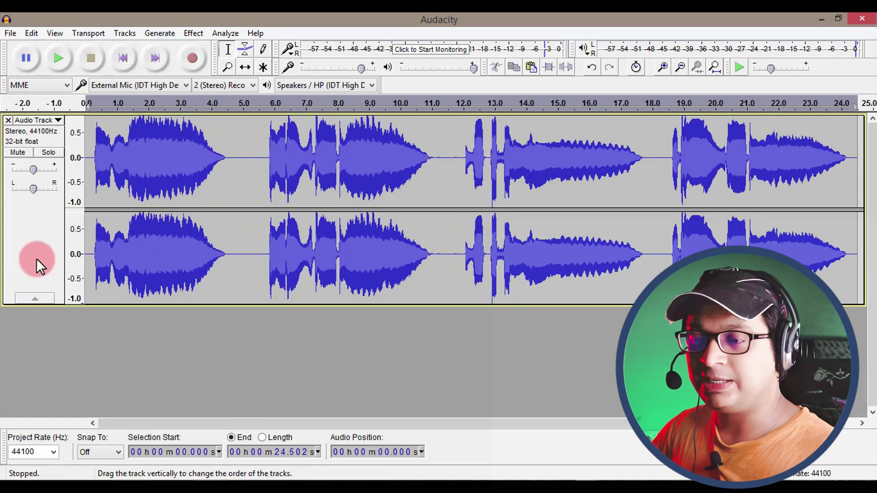
click(40, 245)
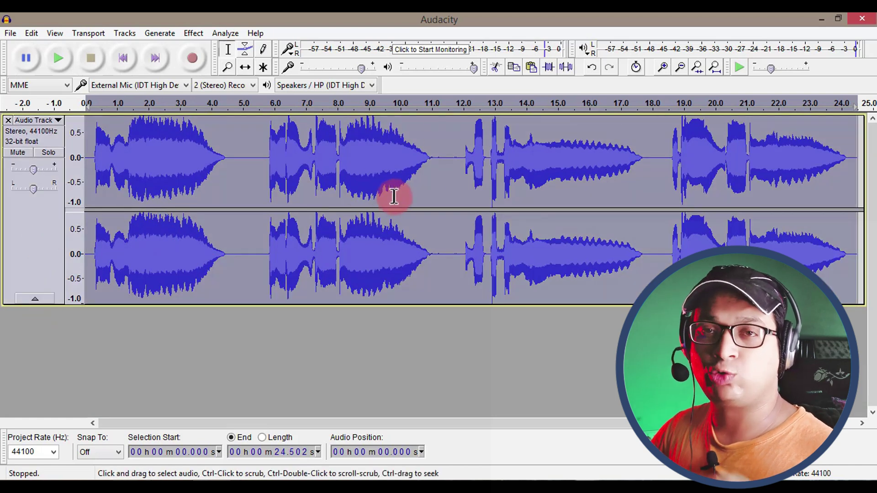
key(ctrl+d)
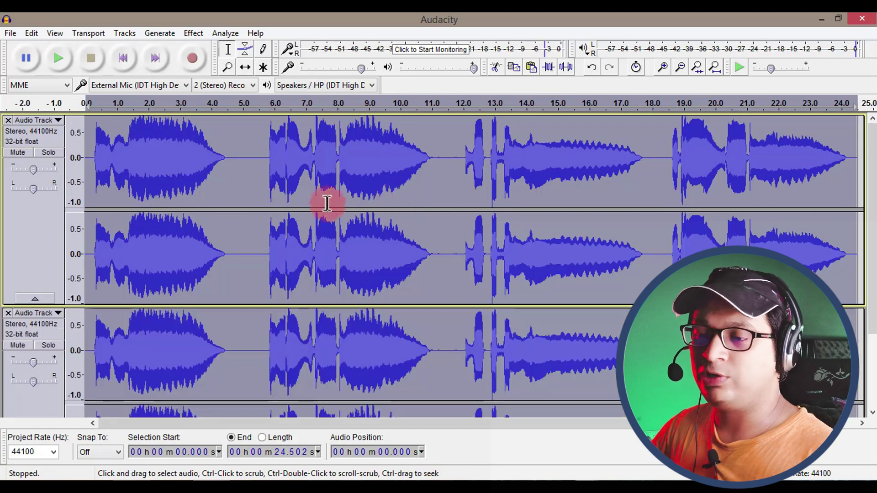
scroll(327, 221, down, 3)
click(31, 328)
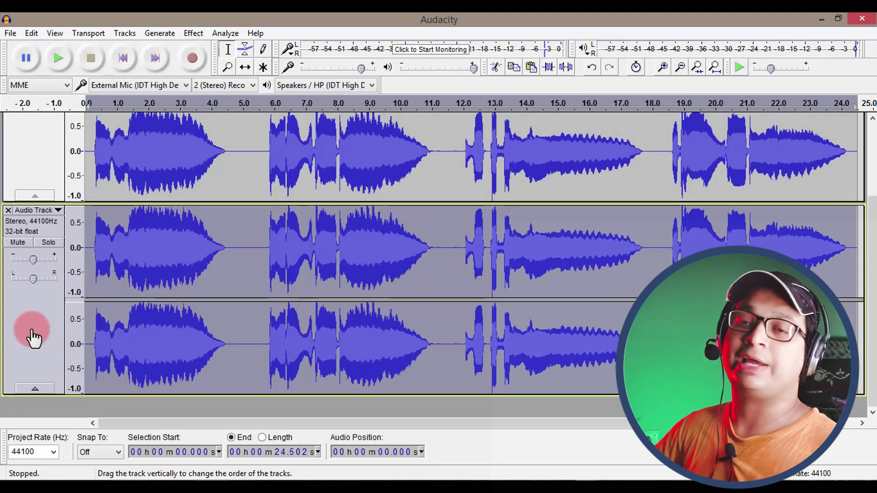
click(8, 210)
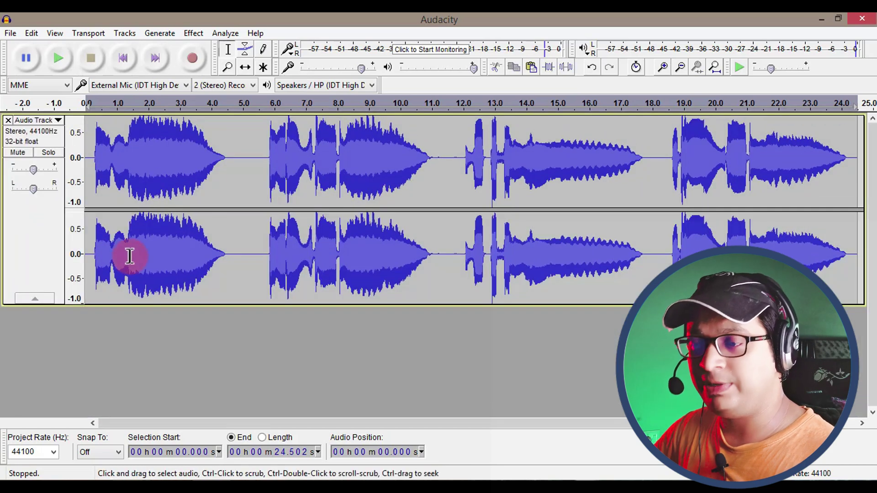
Duplicate the whole compressed vocal track onto a second track below it.
click(18, 221)
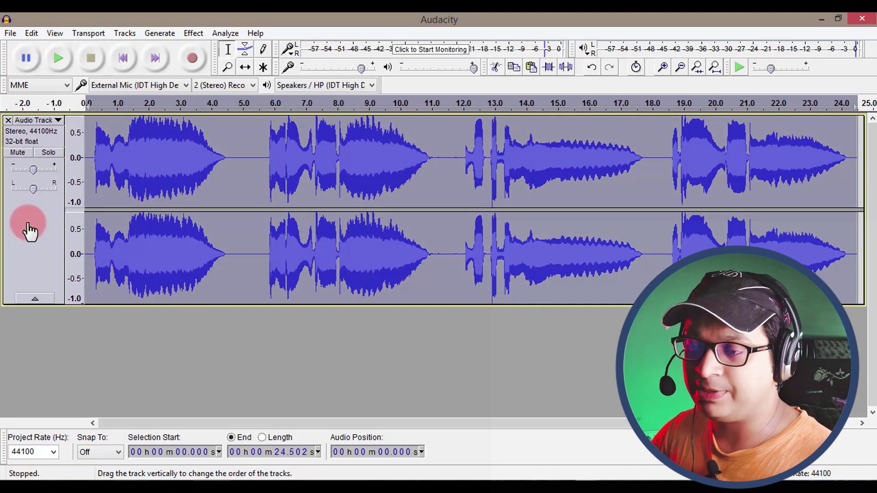
click(32, 33)
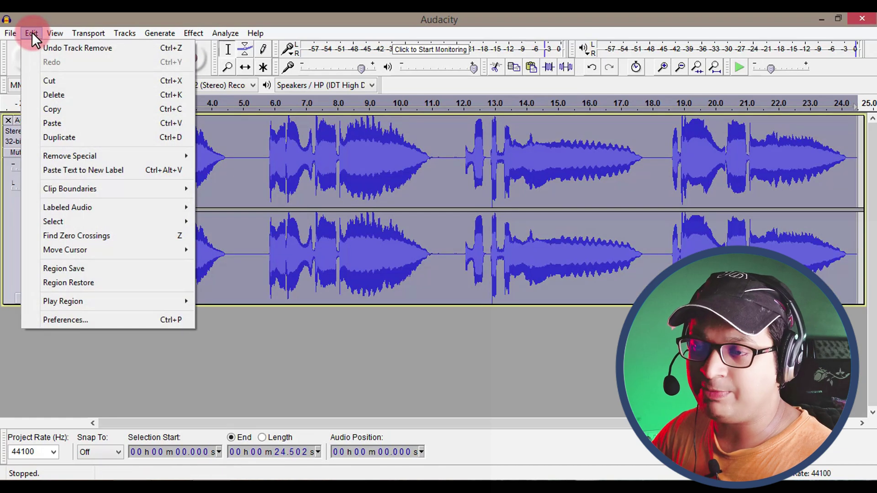
click(74, 138)
scroll(220, 274, down, 3)
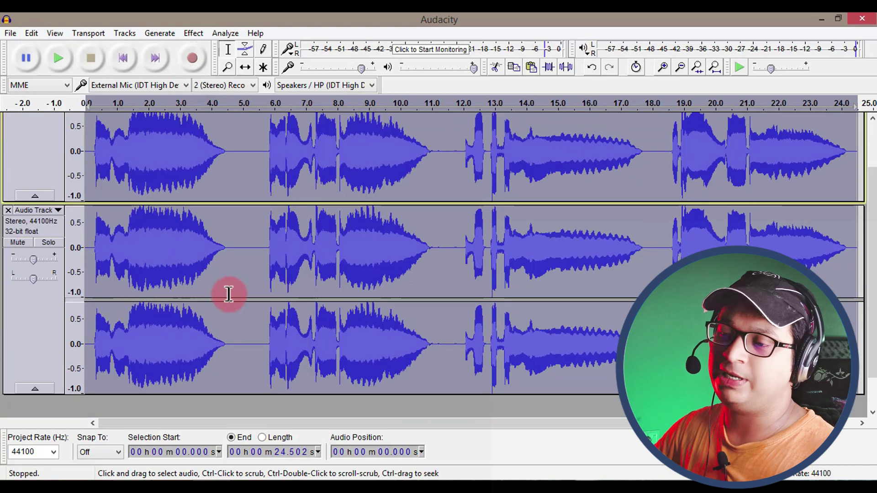
click(156, 272)
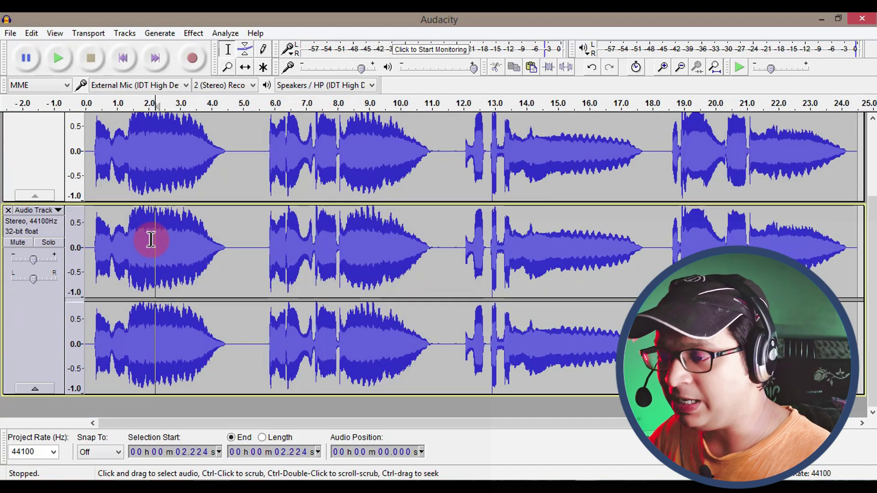
Select the whole duplicated vocal track and rename it as reverb.
click(40, 318)
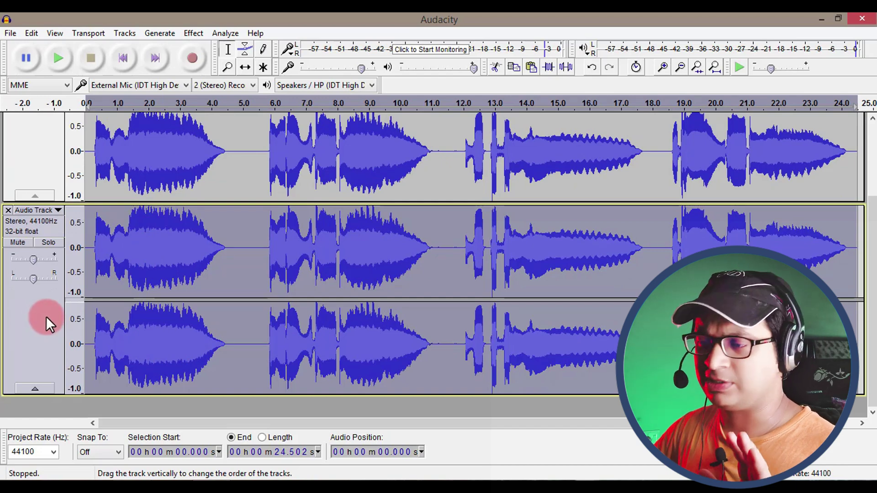
scroll(239, 319, up, 2)
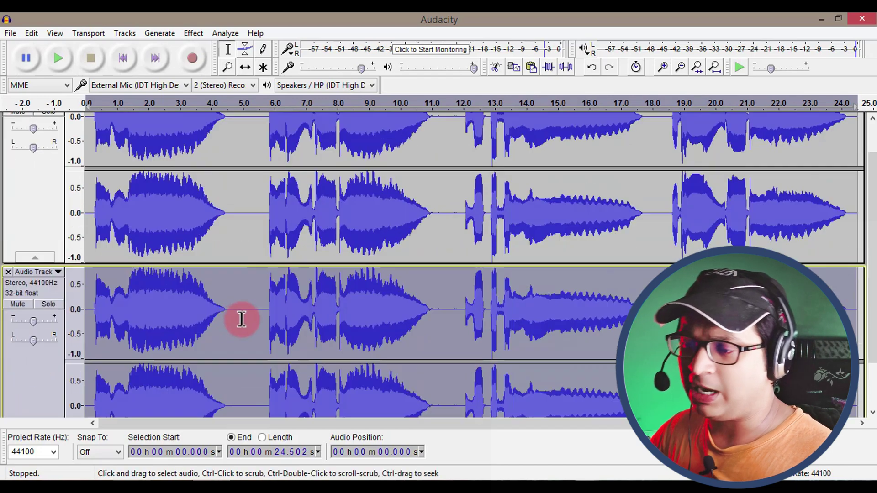
scroll(77, 351, down, 2)
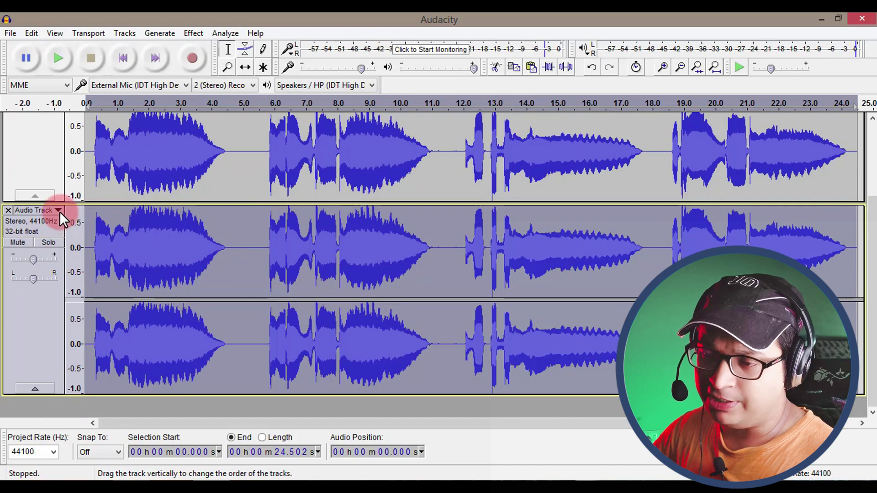
click(59, 212)
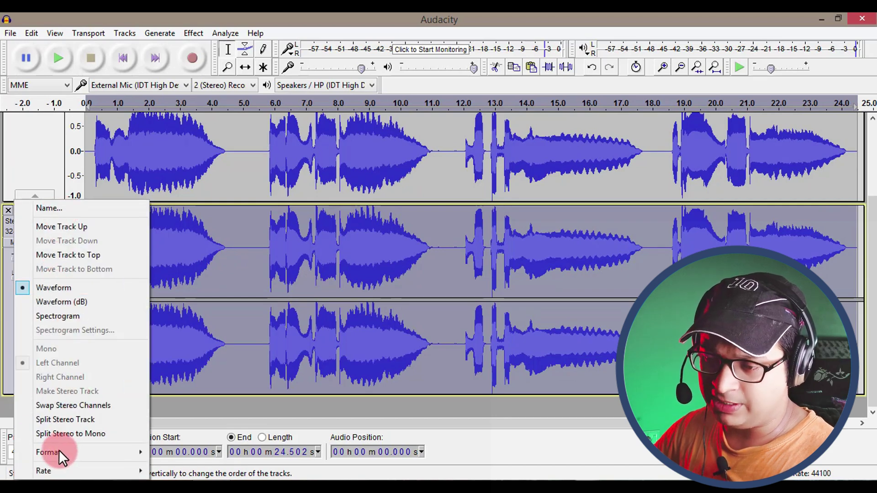
click(56, 210)
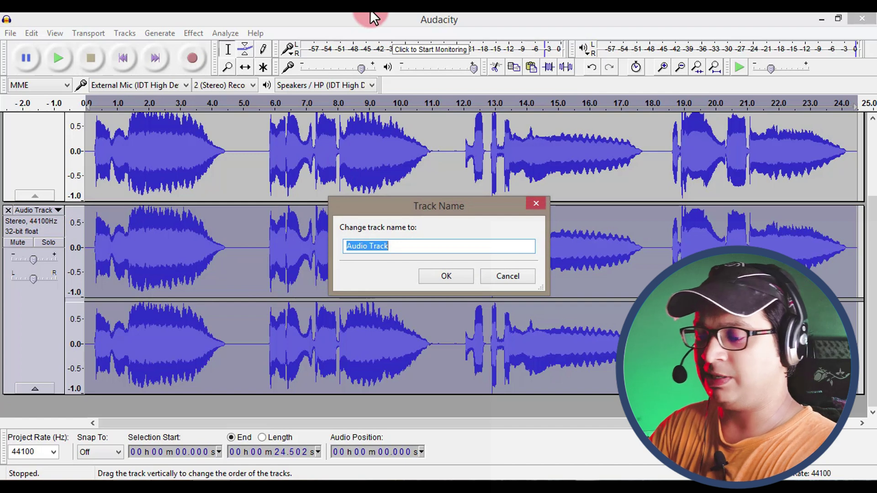
text(reverb)
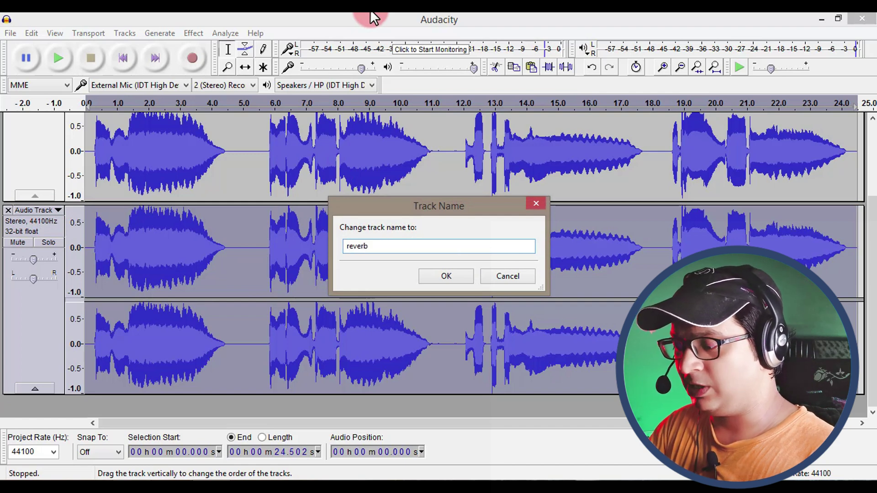
key(Return)
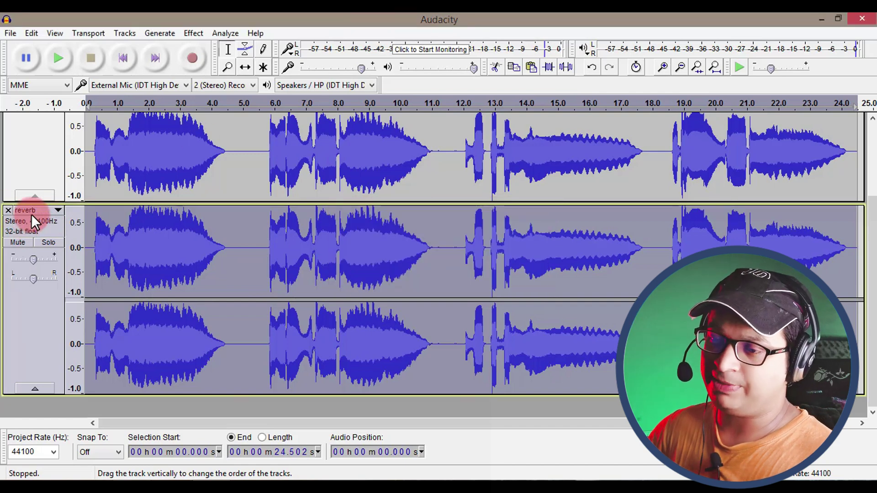
Apply wet-only Reverb to the reverb track: room size 98, pre-delay 65 ms, reverberance 70, damping 72, tones 100, gains -1 dB, stereo width 100.
click(187, 31)
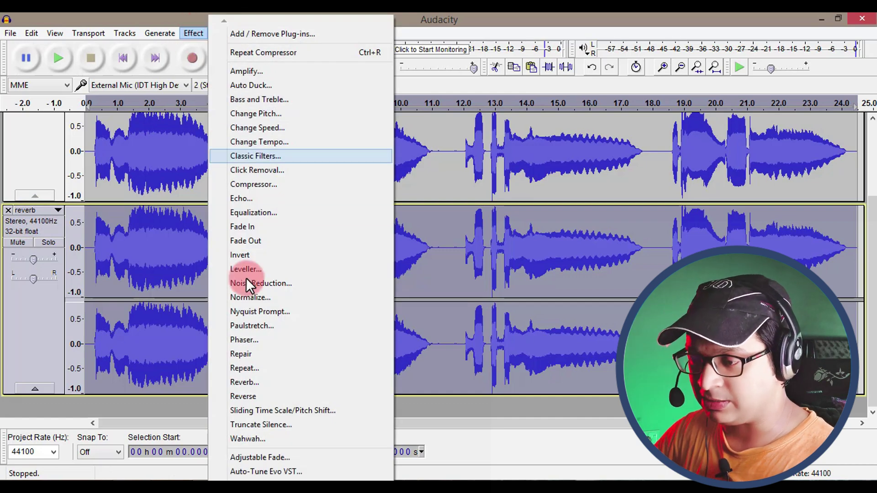
click(255, 381)
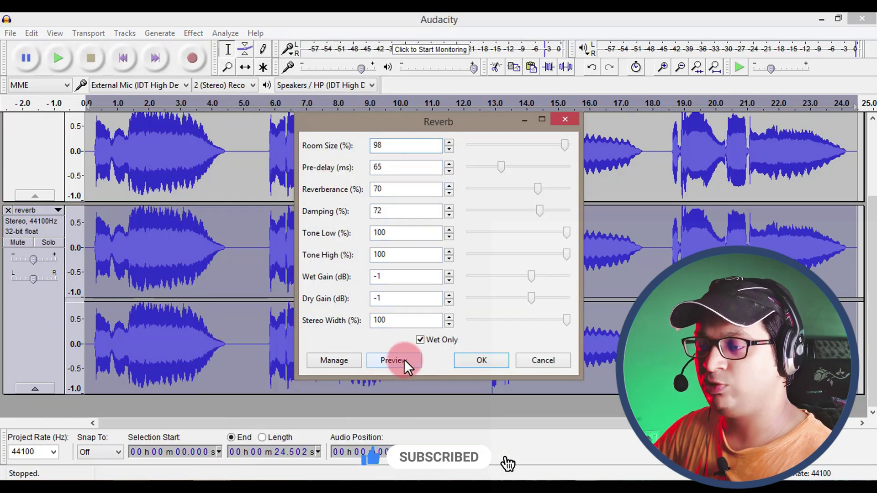
drag(427, 126, 324, 55)
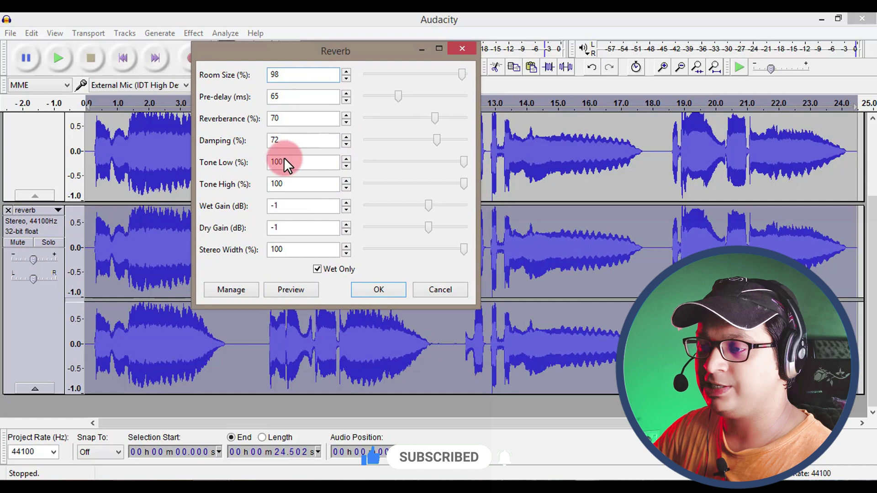
click(288, 290)
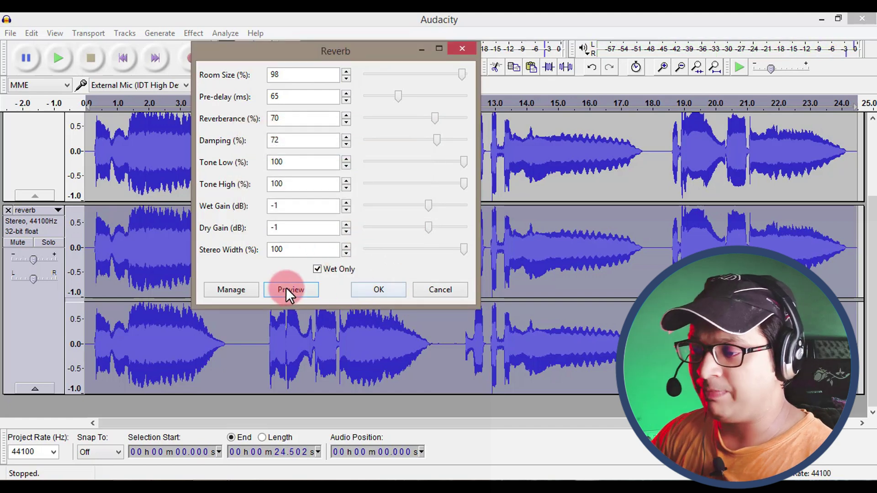
click(317, 269)
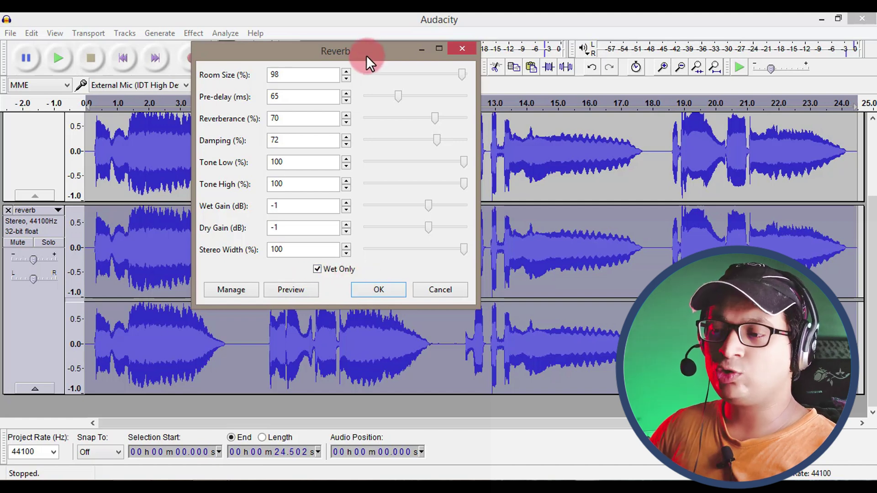
click(322, 262)
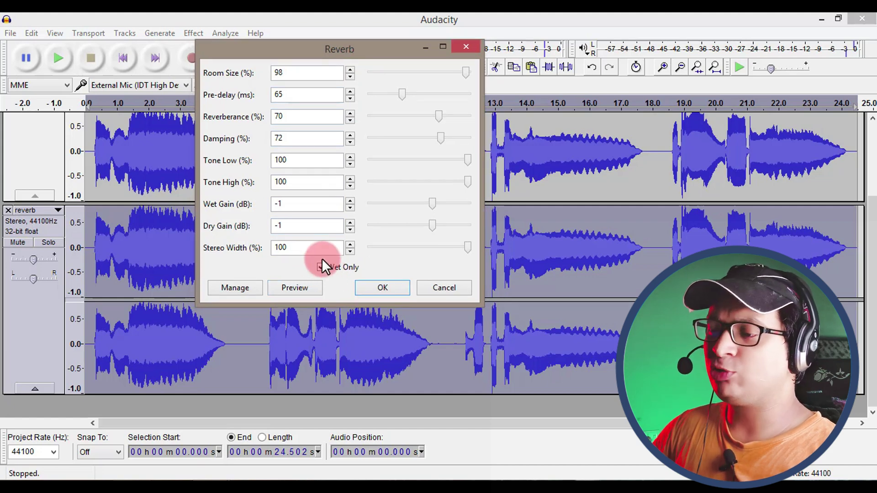
click(382, 288)
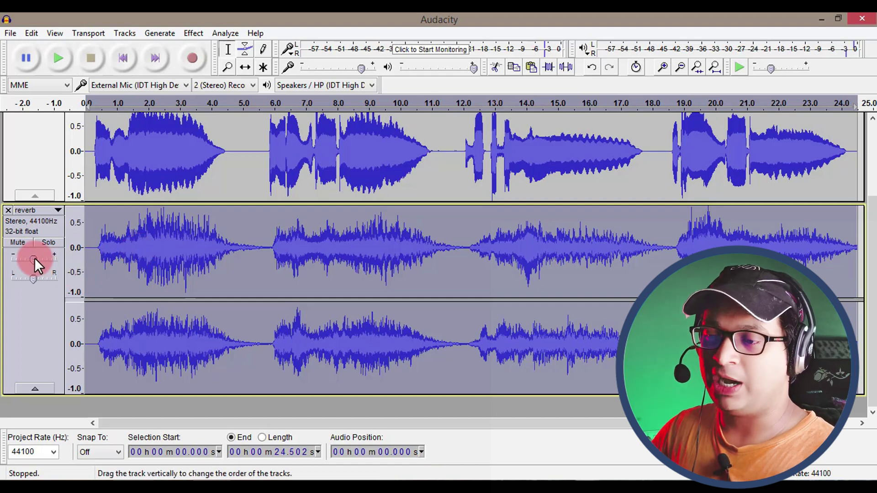
Lower the reverb track's gain to -25 dB, play both tracks from near the start, and raise the gain partway back towards 0 dB.
drag(35, 257, 7, 279)
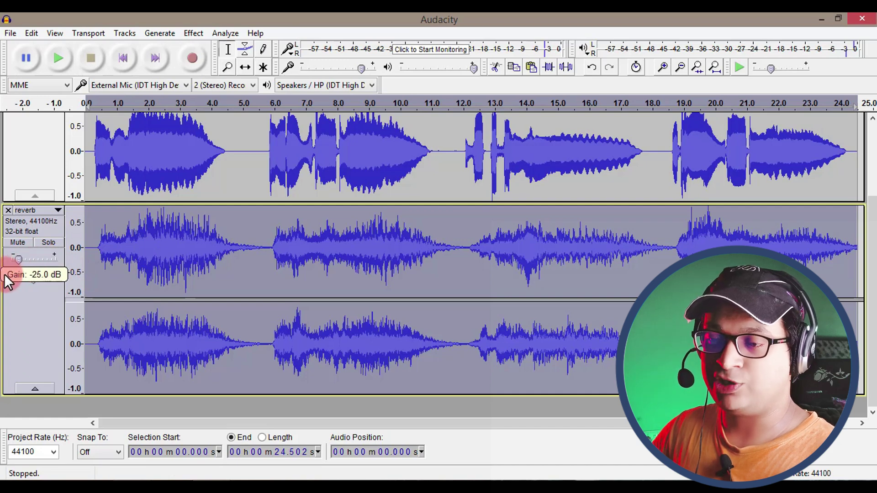
click(91, 147)
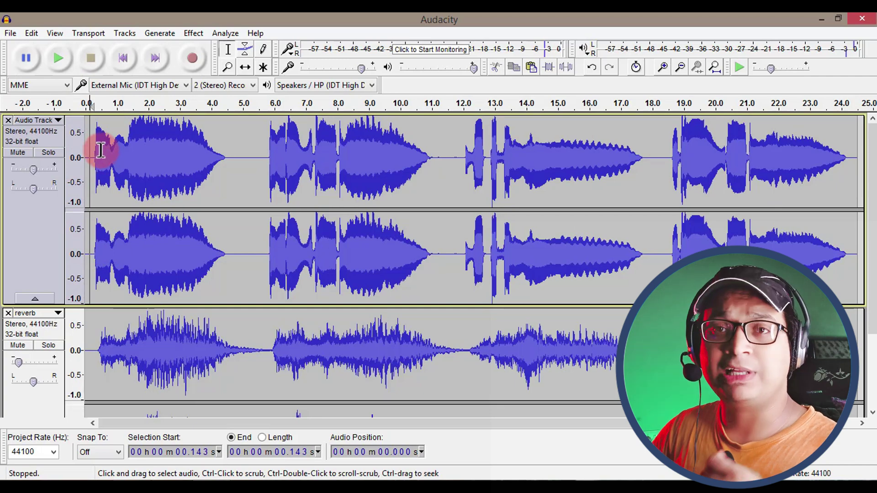
click(60, 57)
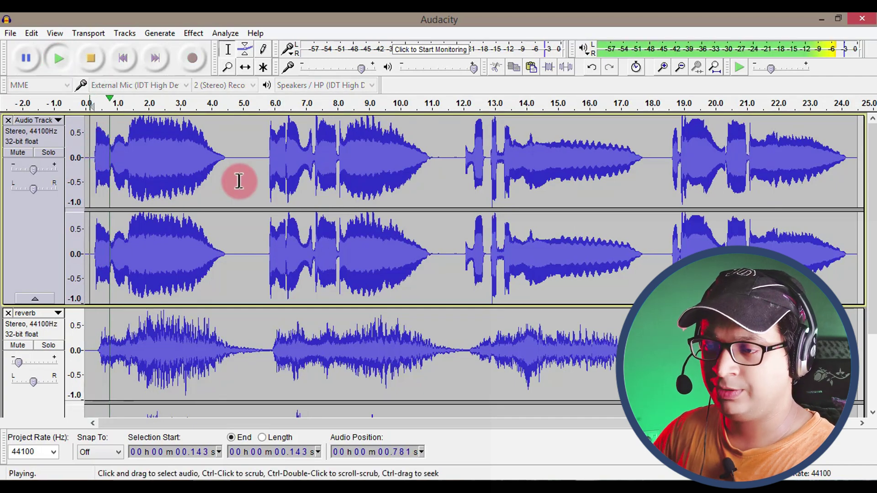
scroll(166, 280, down, 2)
scroll(1, 298, down, 3)
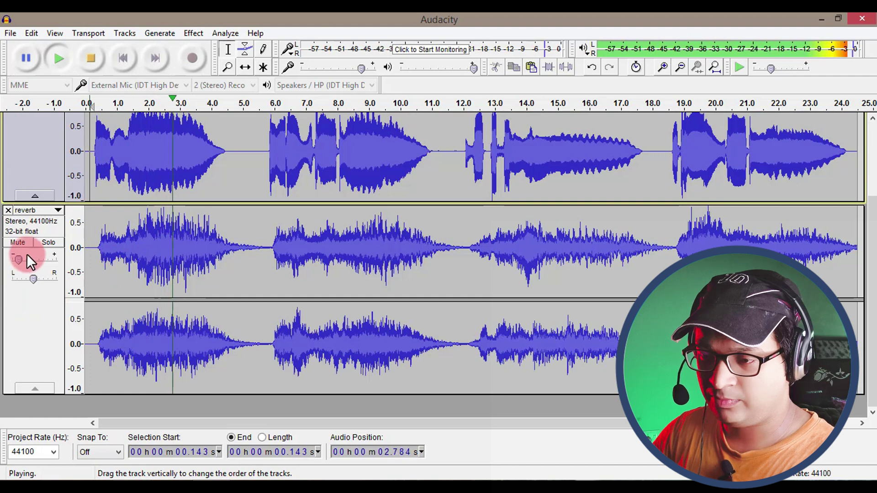
drag(18, 259, 36, 255)
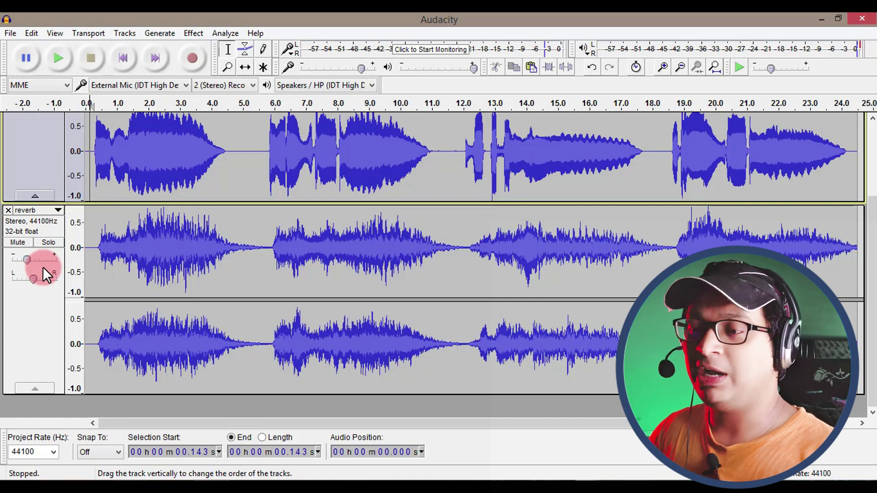
Briefly replay the vocal and reverb tracks together from near the start to check the blend.
scroll(43, 267, up, 3)
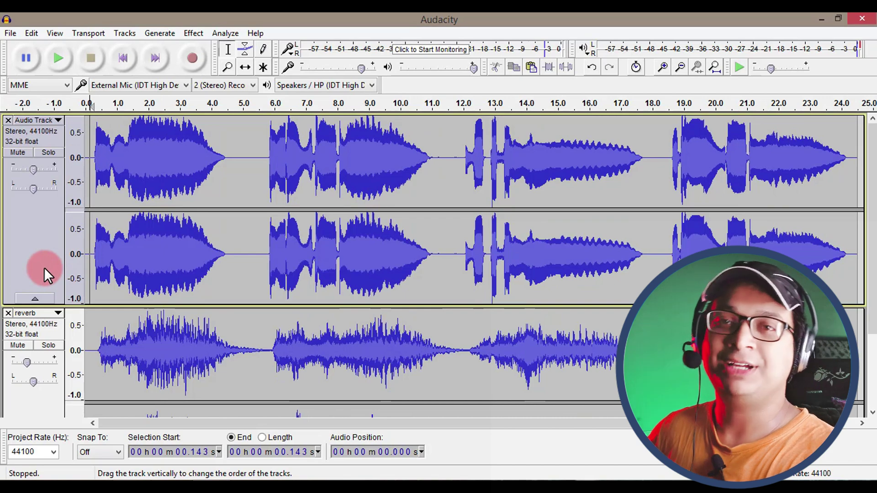
key(space)
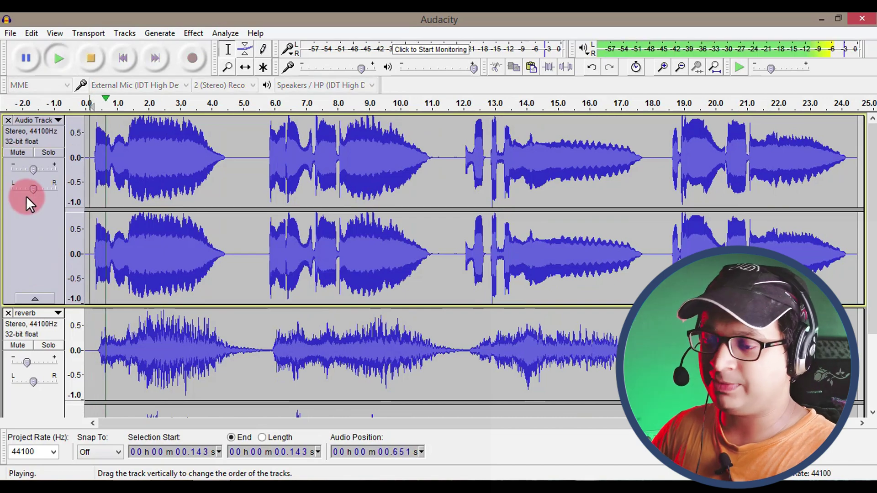
key(space)
Duplicate the whole dry vocal track onto a third track below the reverb track.
click(34, 227)
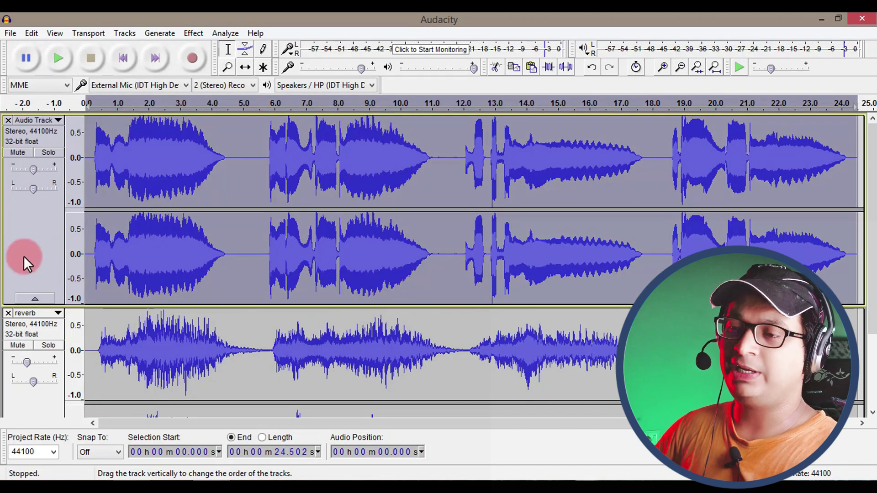
scroll(117, 176, down, 3)
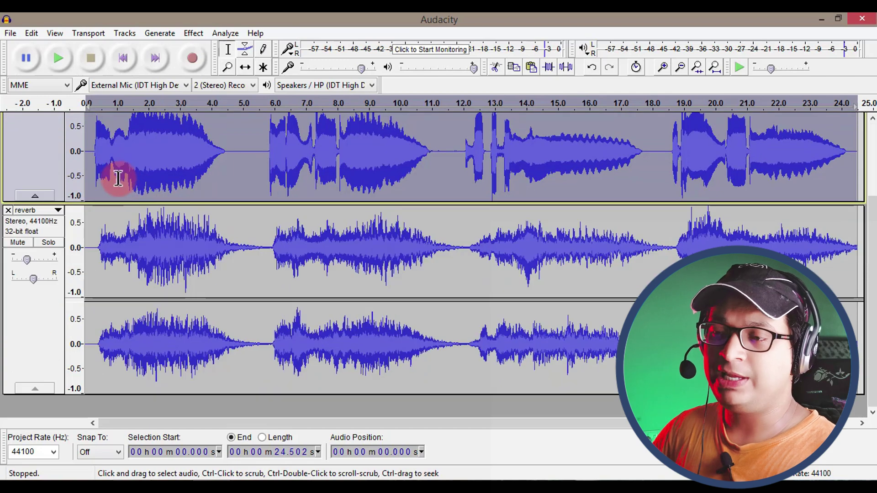
scroll(132, 182, up, 3)
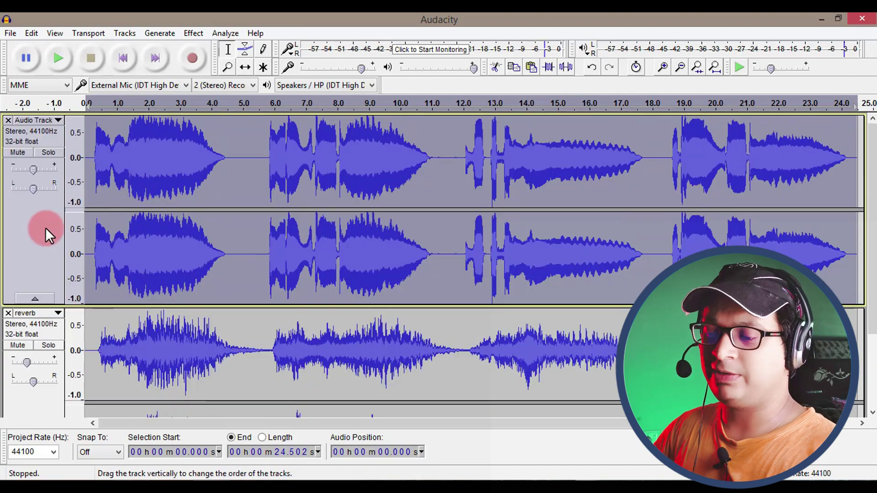
key(alt+shift+Down)
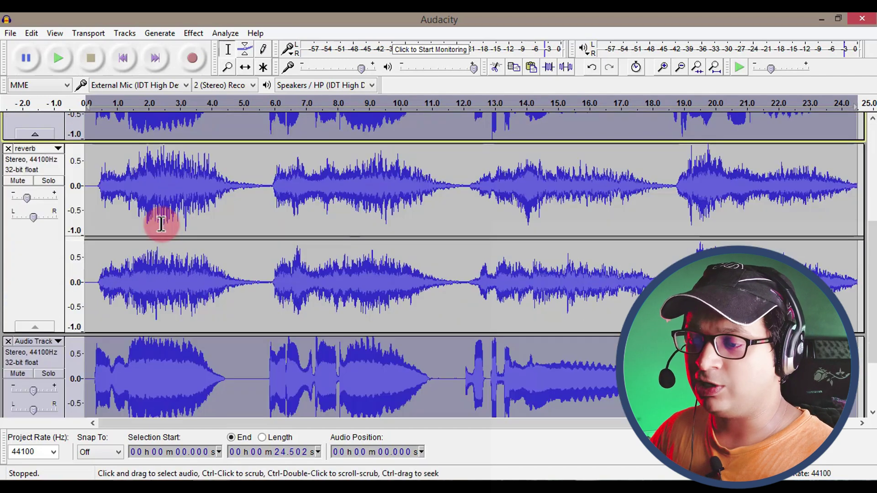
scroll(153, 342, down, 3)
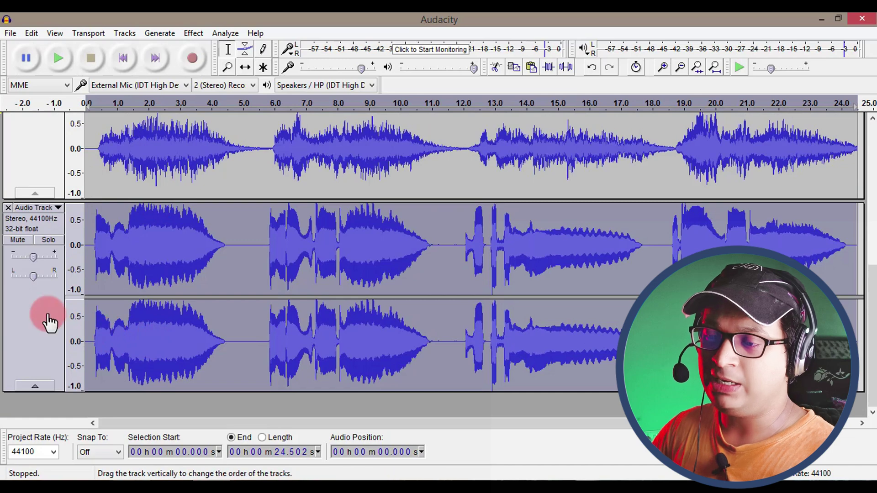
Rename the new copy of the vocal track below the reverb track as pich.
click(33, 208)
click(100, 218)
text(pi)
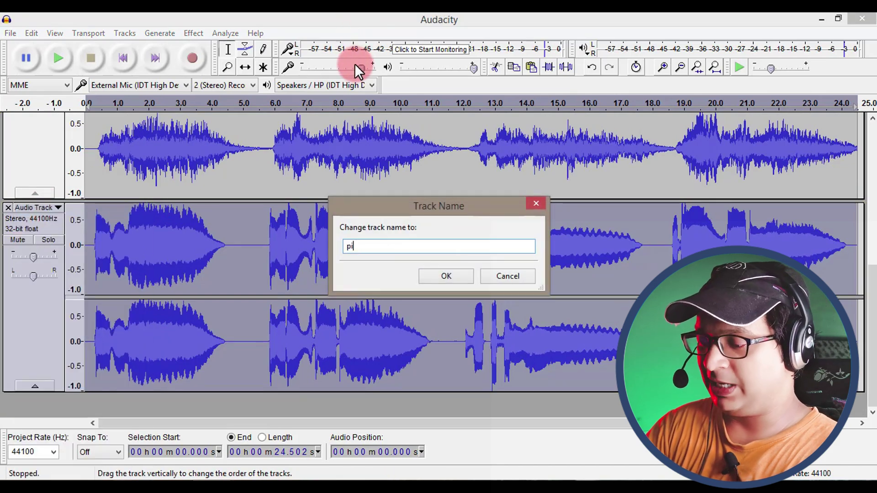
text(ch)
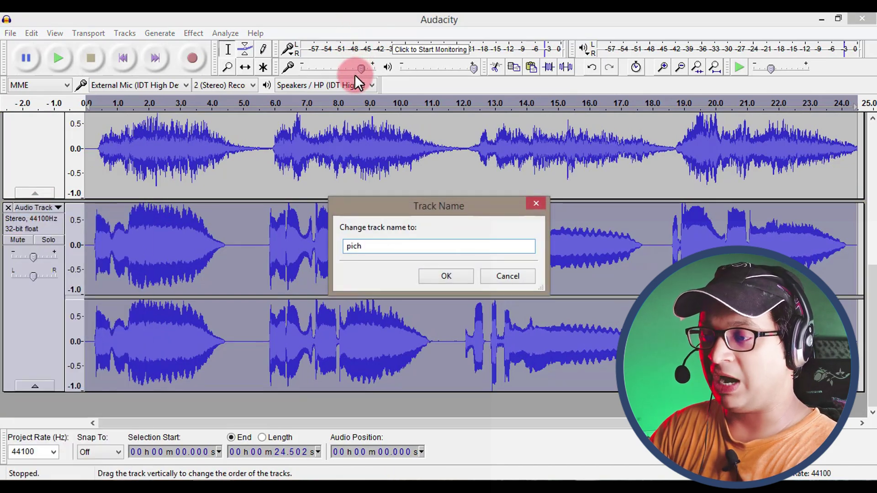
key(Return)
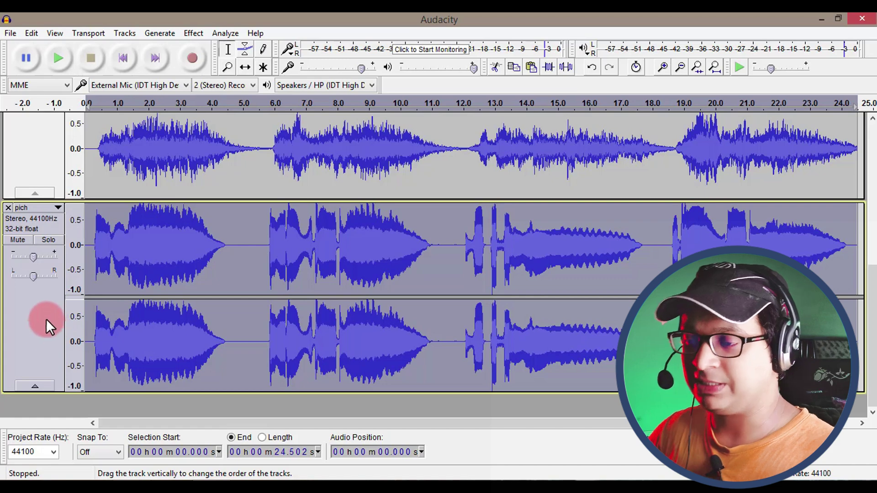
Lower the pitch of the whole pich track with Change Pitch, setting the percent change to -71.
click(191, 34)
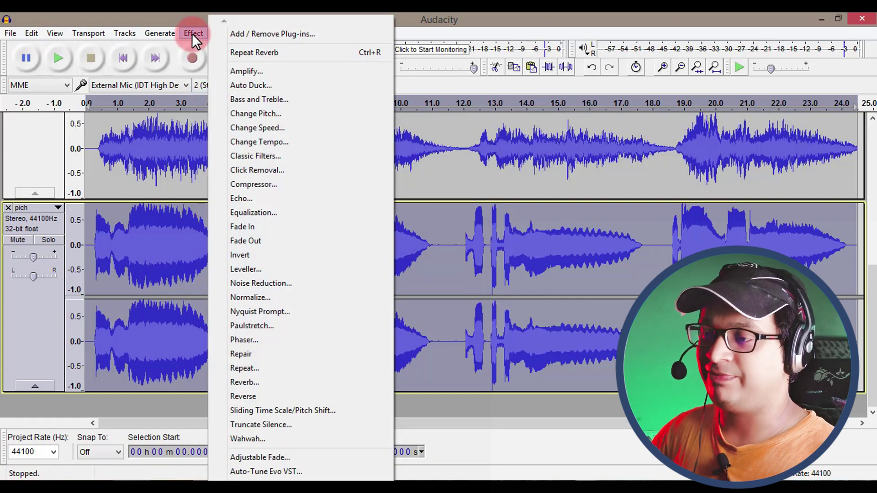
click(264, 113)
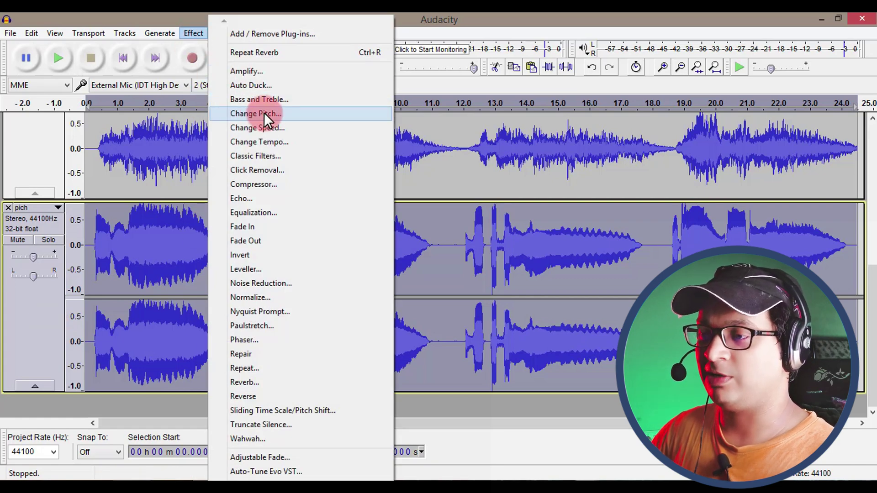
click(412, 133)
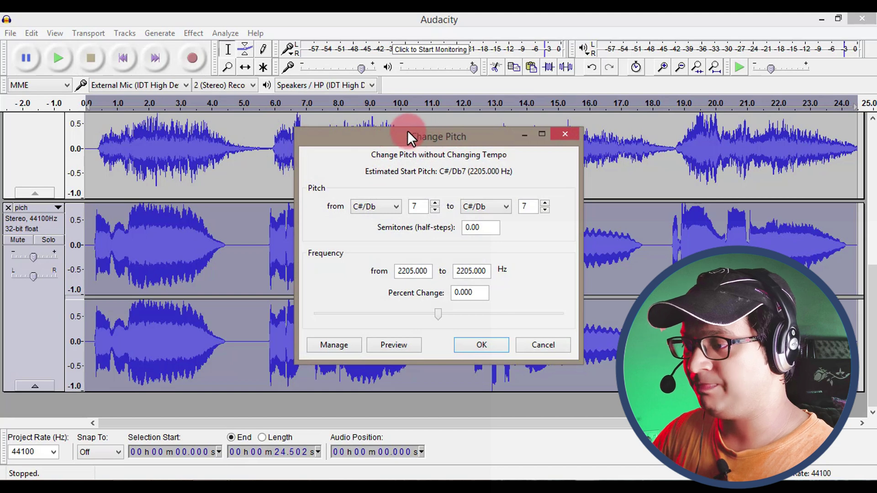
drag(407, 131, 343, 84)
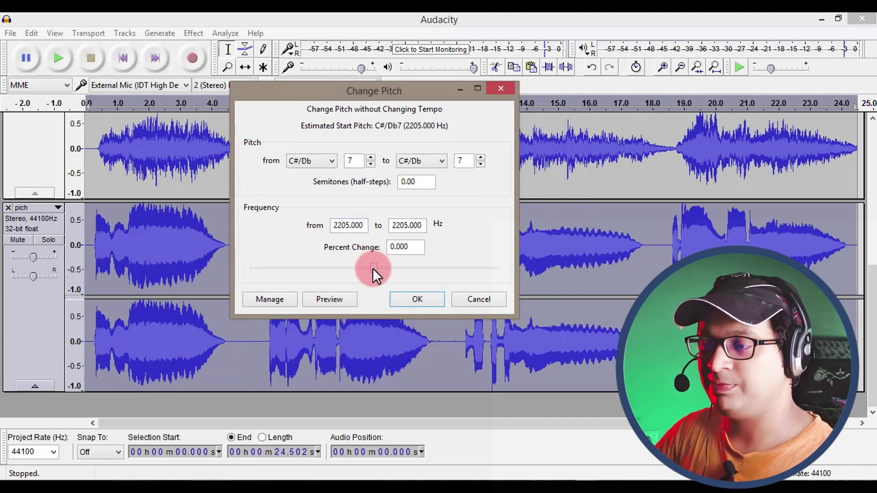
drag(372, 268, 348, 268)
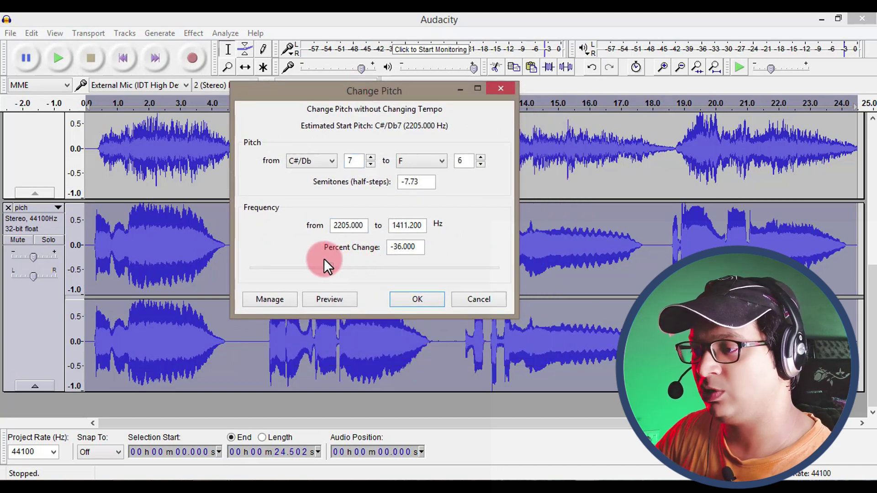
drag(292, 268, 286, 269)
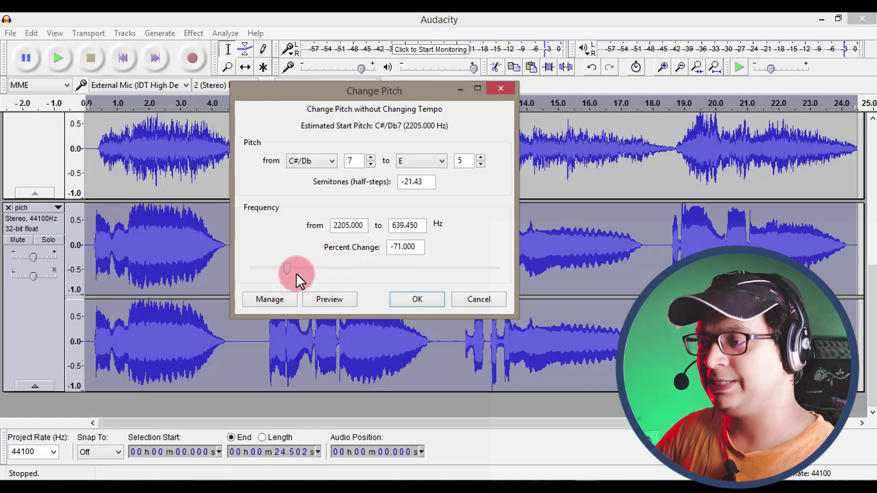
click(415, 297)
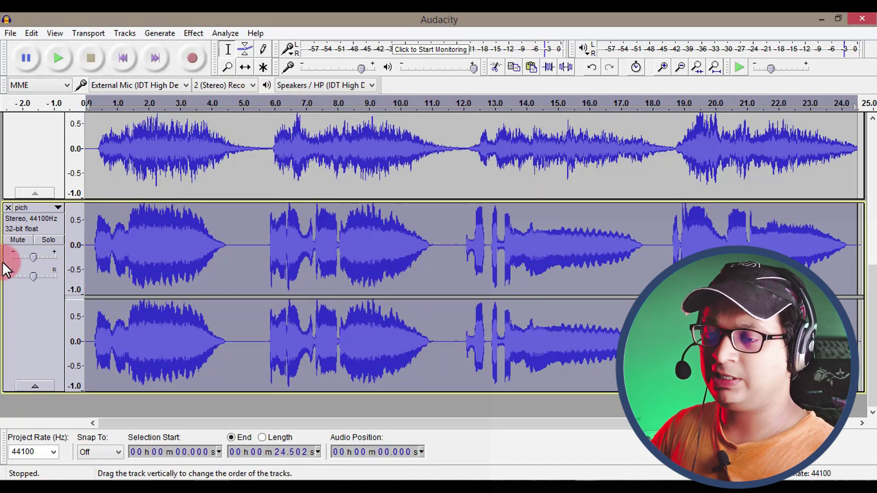
Lower the pich track's gain to -27 dB, play all tracks from the start, and raise that gain slightly while listening.
drag(32, 254, 10, 257)
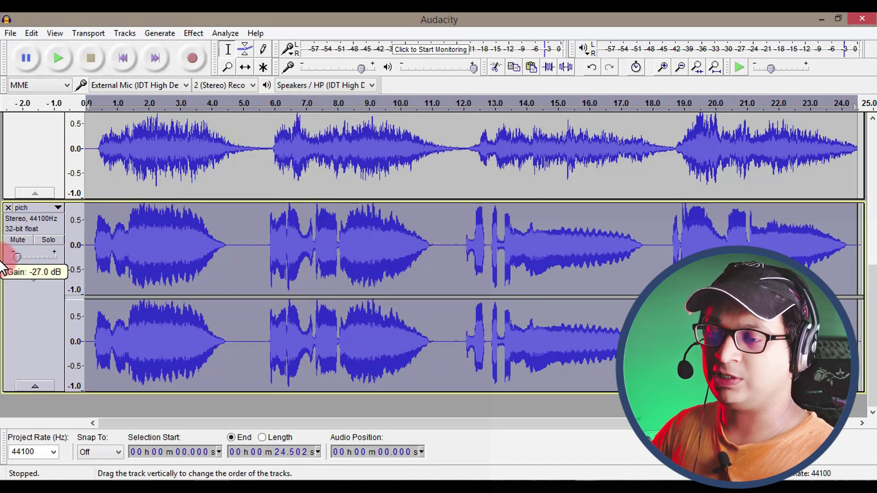
scroll(88, 247, up, 3)
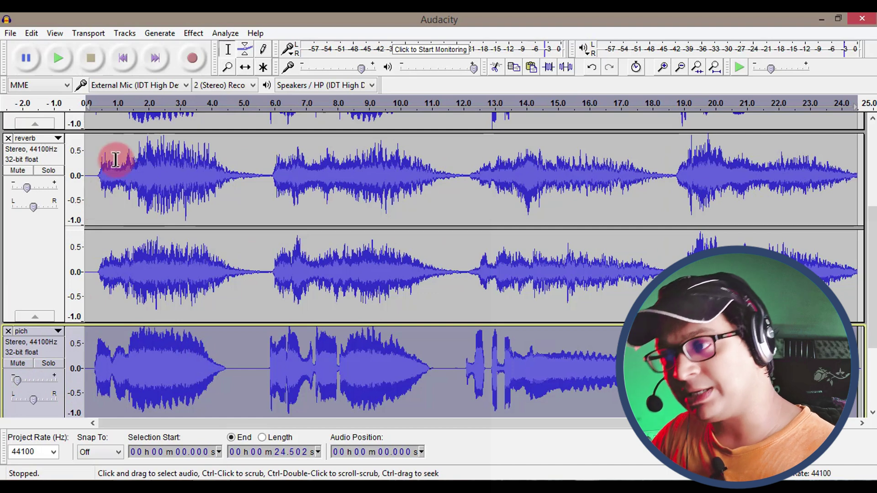
click(58, 51)
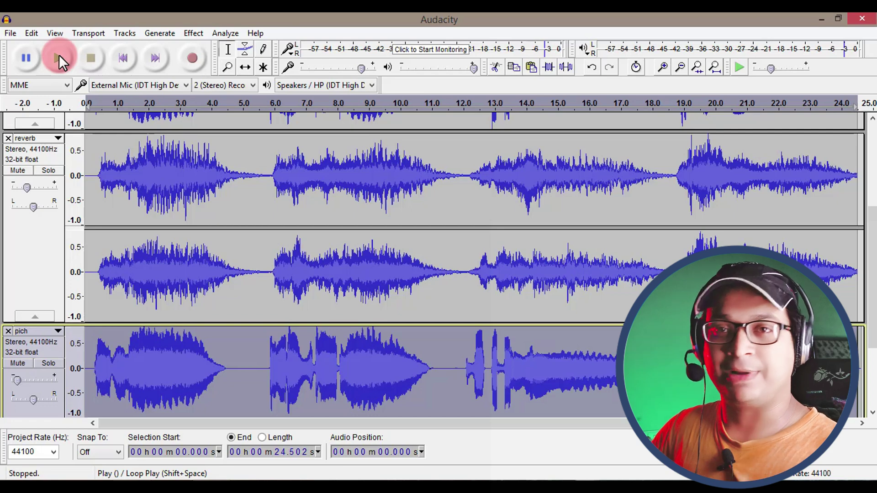
click(59, 54)
scroll(166, 206, down, 5)
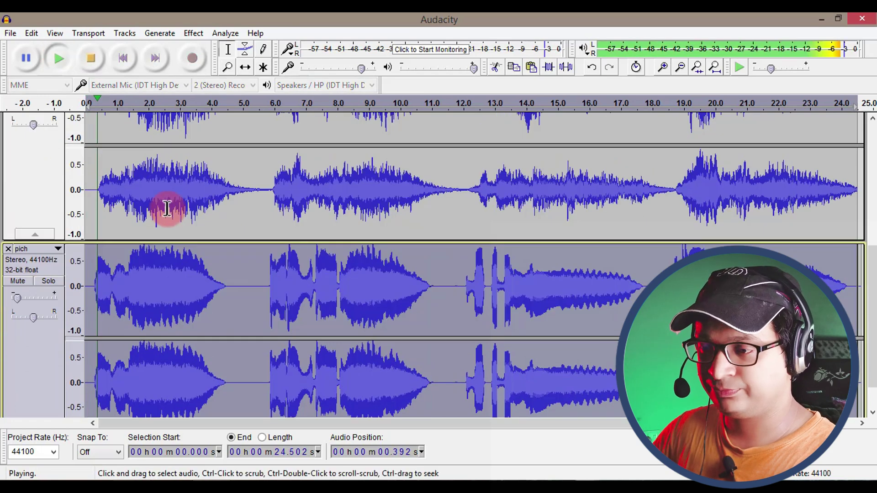
mouse_move(21, 256)
mouse_down()
mouse_move(54, 256)
mouse_move(27, 258)
mouse_up()
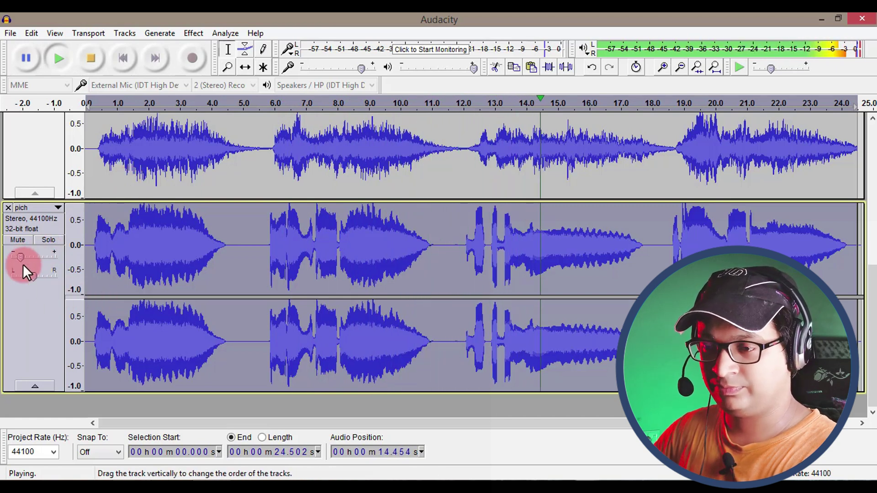
drag(21, 258, 20, 259)
key(space)
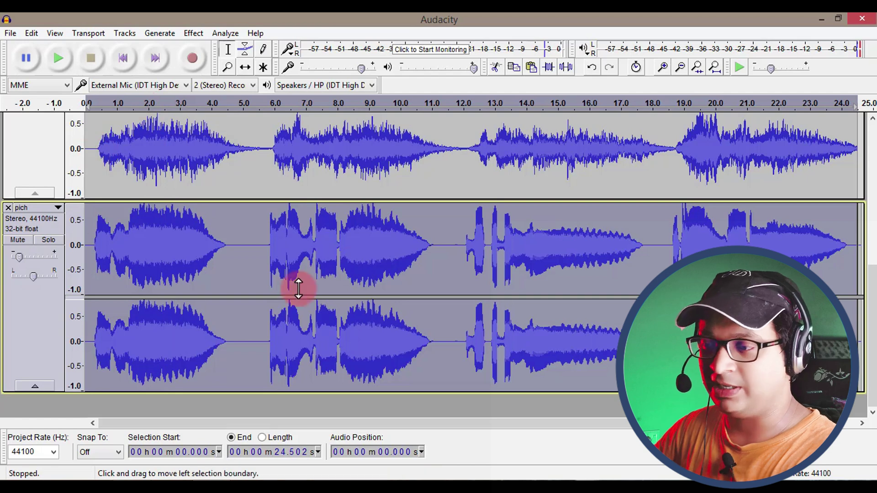
Play the mix from about 5.7 s and compare it with the pich track muted and unmuted.
click(265, 224)
key(space)
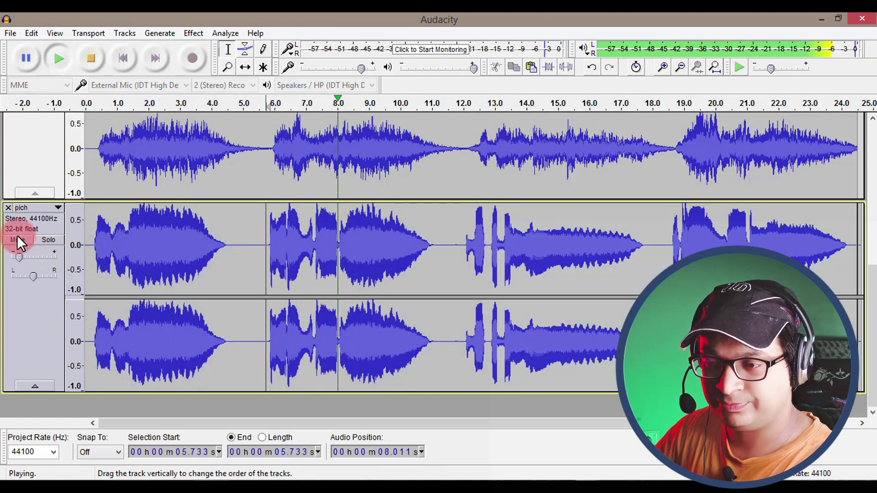
key(space)
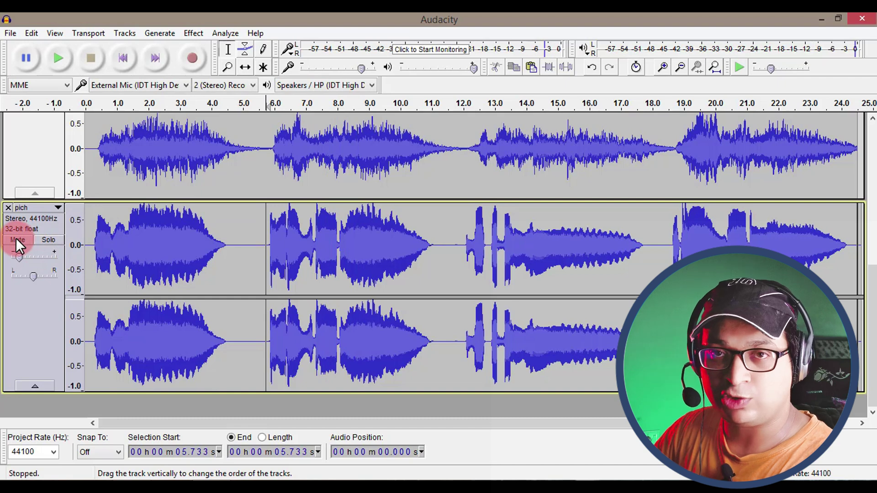
key(space)
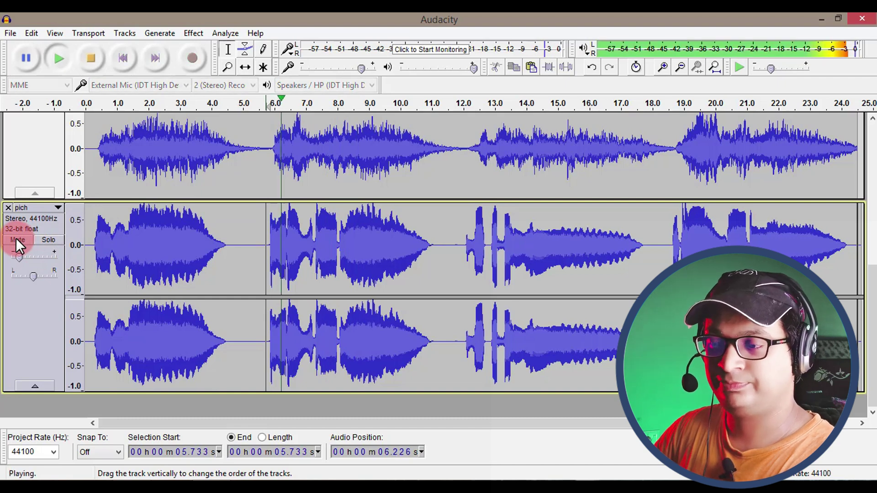
click(17, 240)
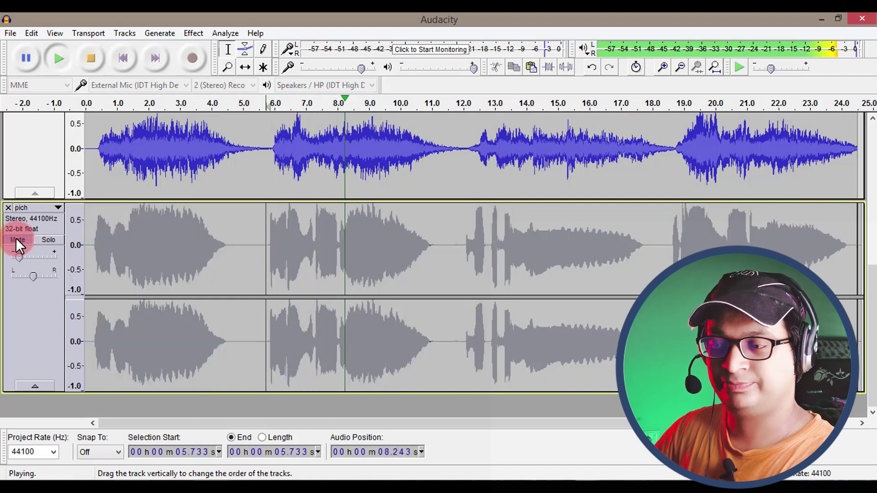
key(space)
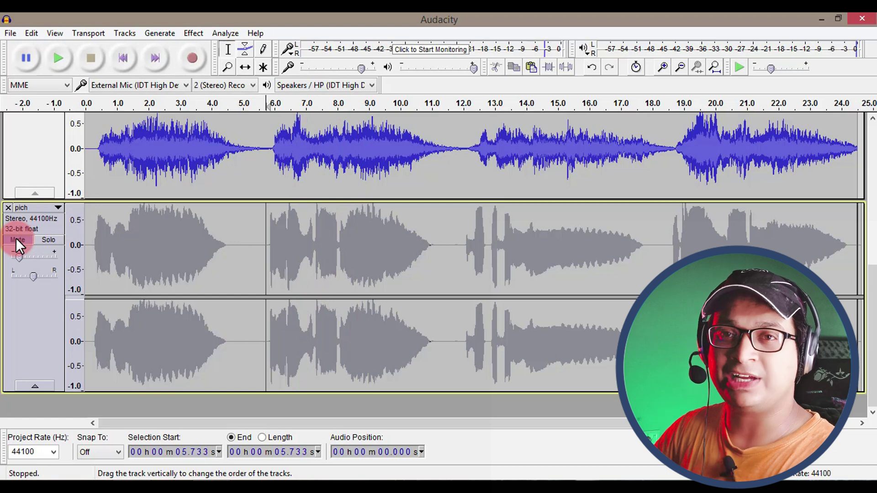
click(16, 239)
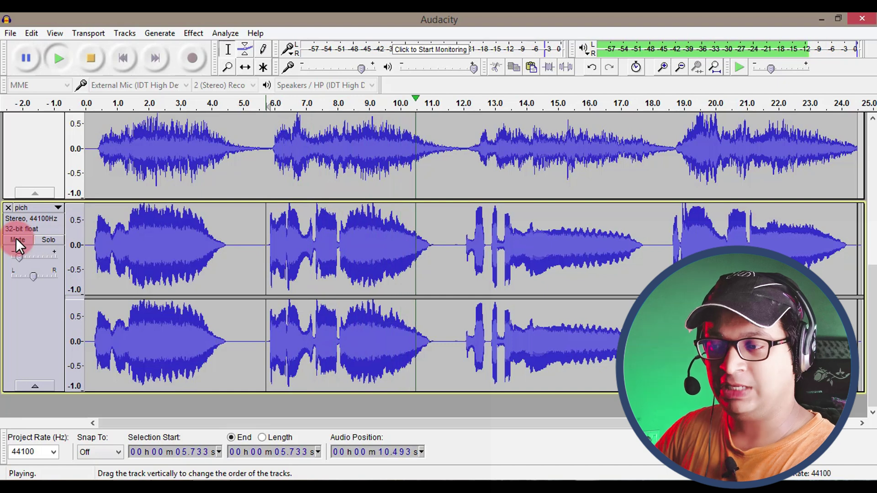
key(space)
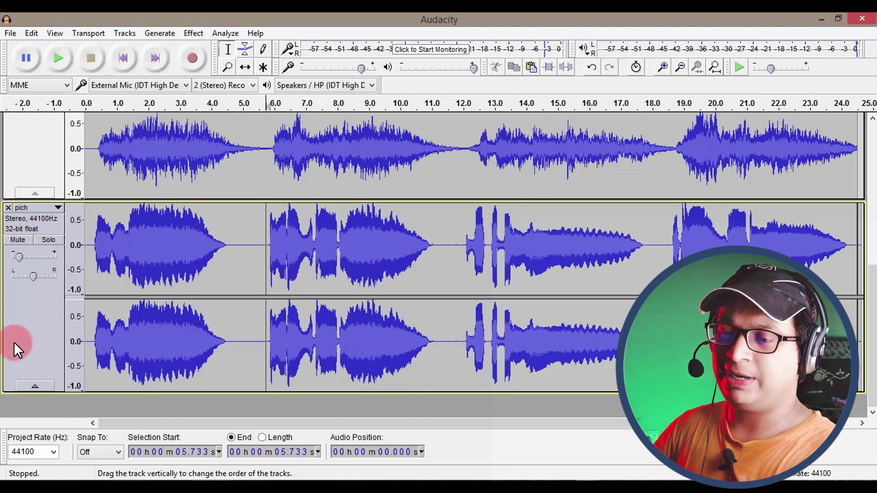
Apply Equalization with the Treble Boost curve to the entire dry vocal track above the reverb track.
drag(14, 341, 14, 341)
scroll(496, 110, up, 2)
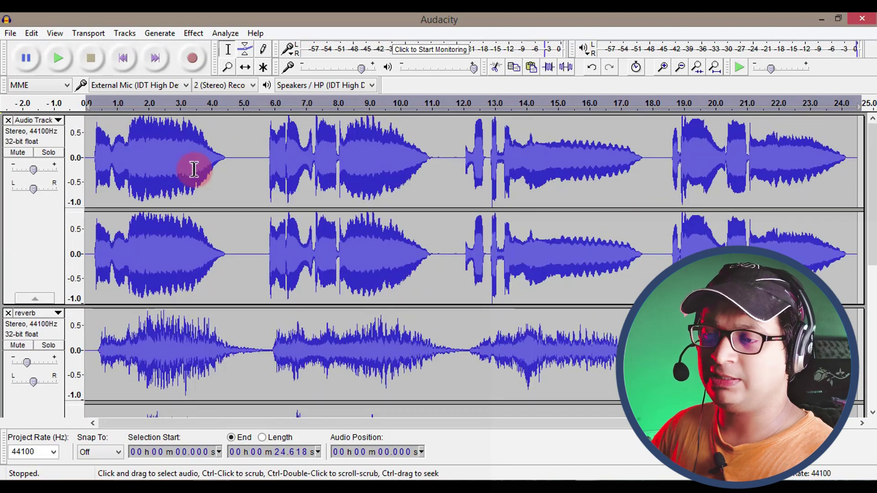
click(36, 239)
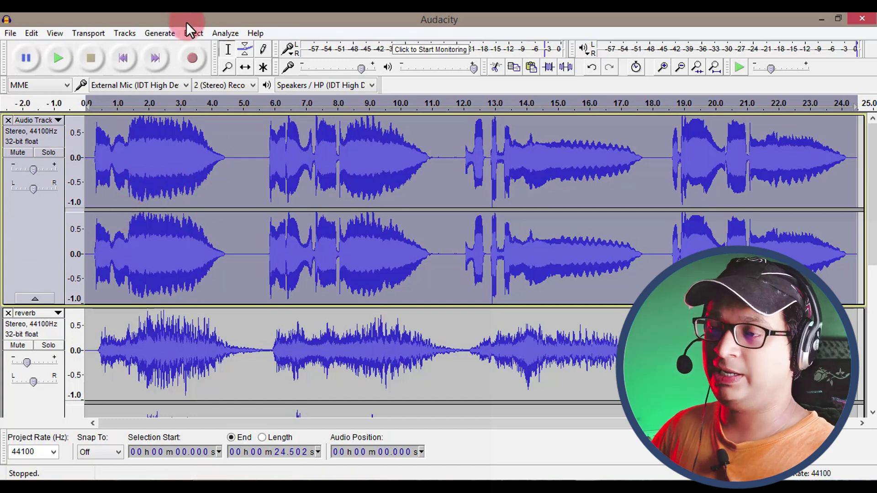
click(194, 35)
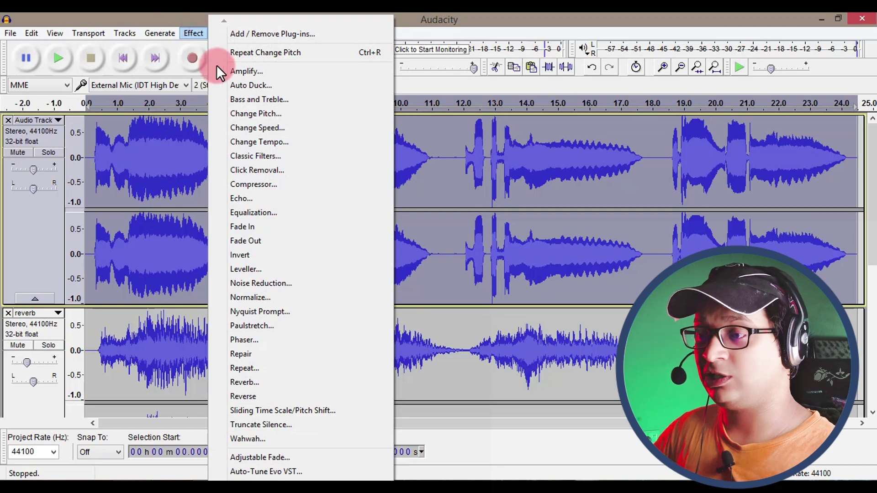
click(255, 213)
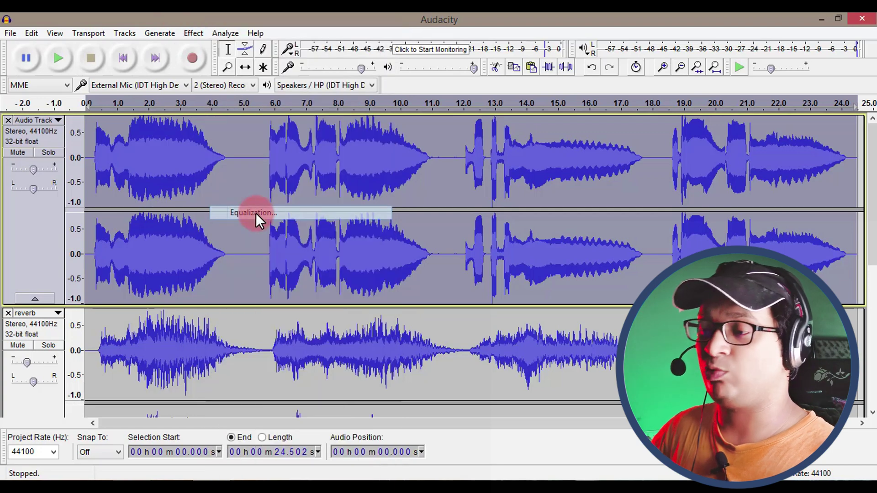
drag(399, 70, 355, 56)
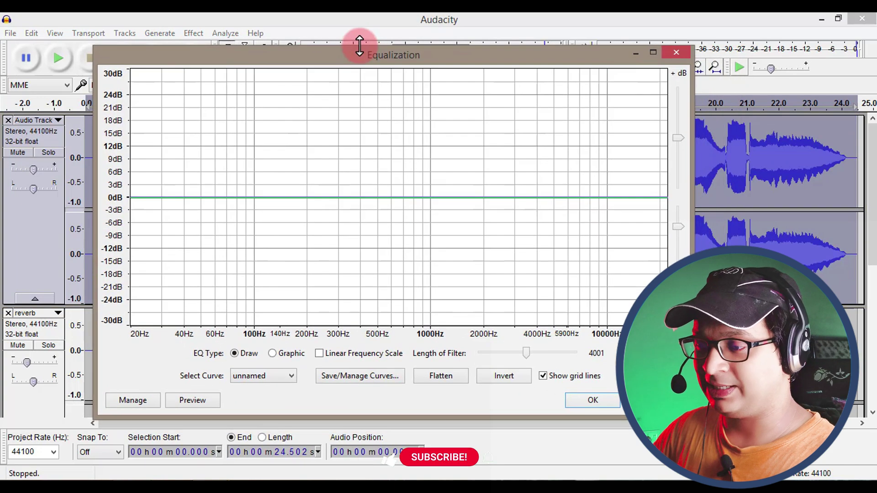
click(282, 380)
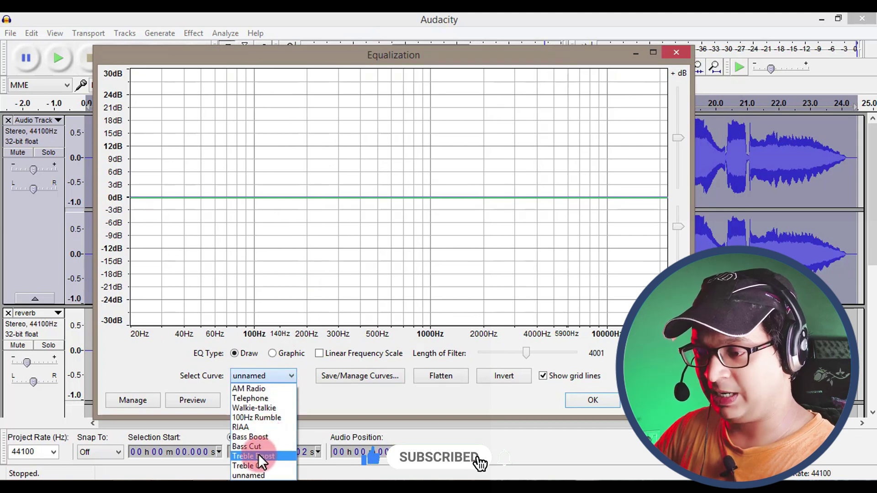
click(272, 454)
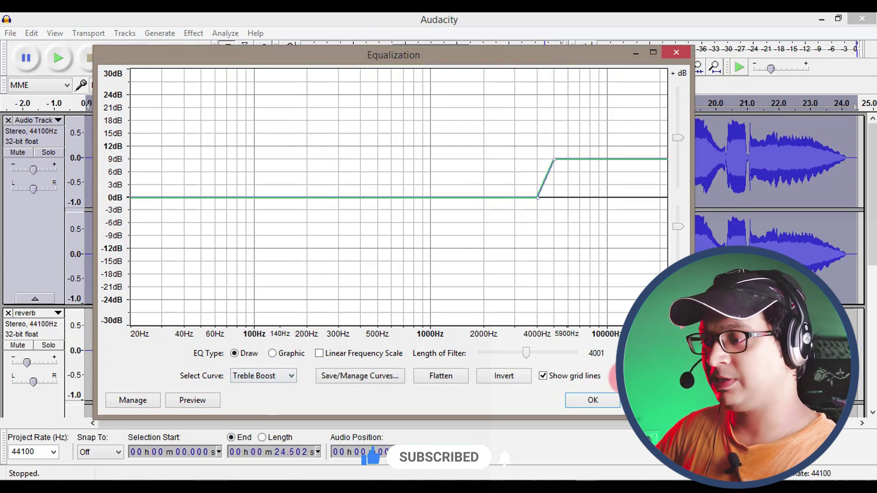
click(607, 397)
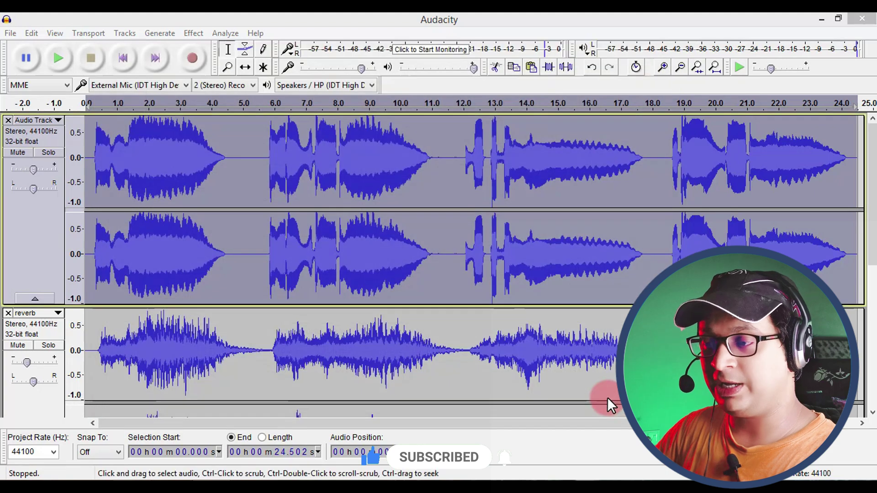
Play from about 0.14 s and compare the soloed dry vocal with the full mix of all tracks.
click(97, 166)
key(space)
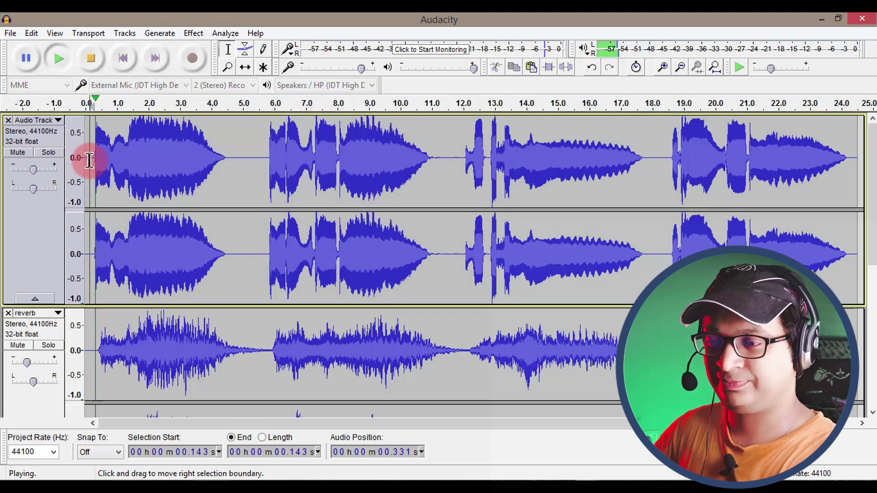
click(40, 152)
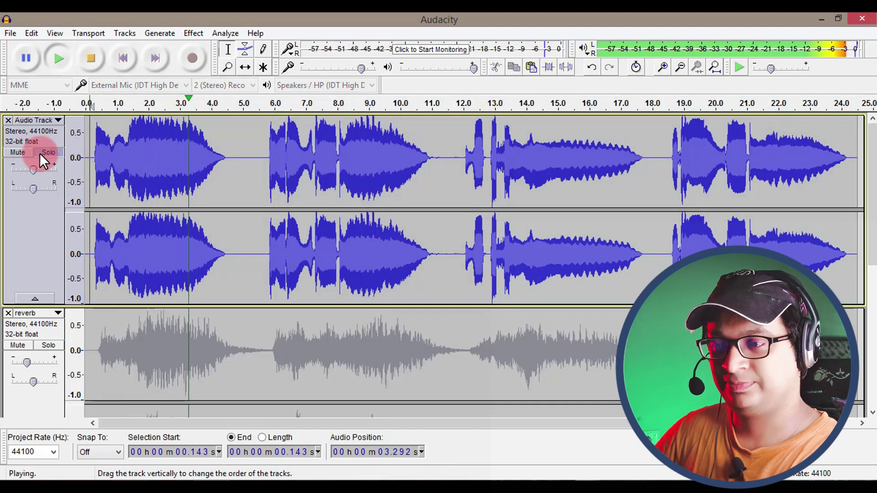
key(space)
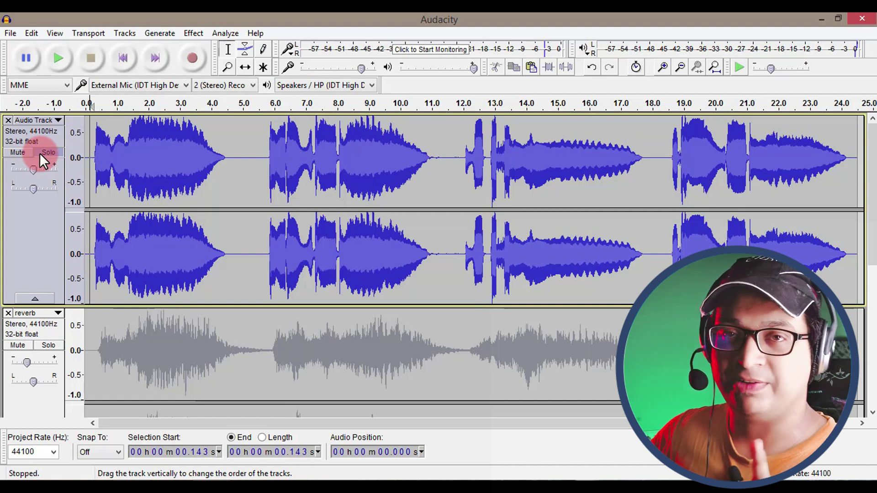
key(space)
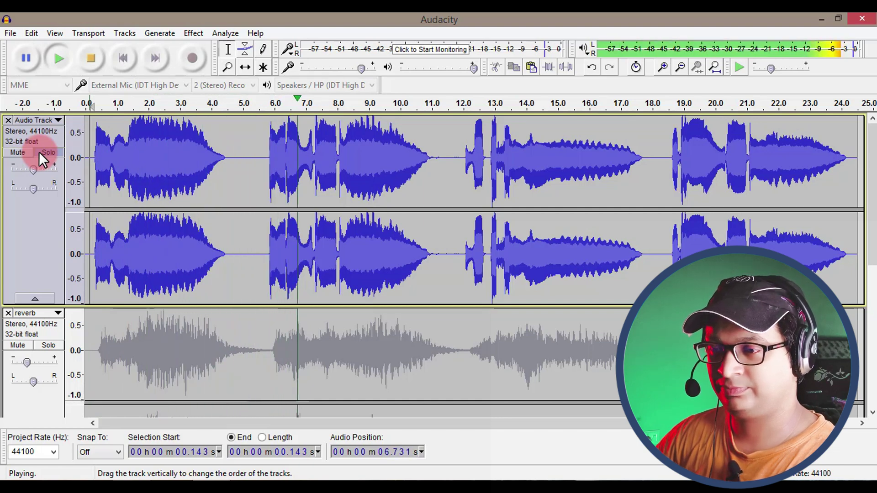
click(40, 152)
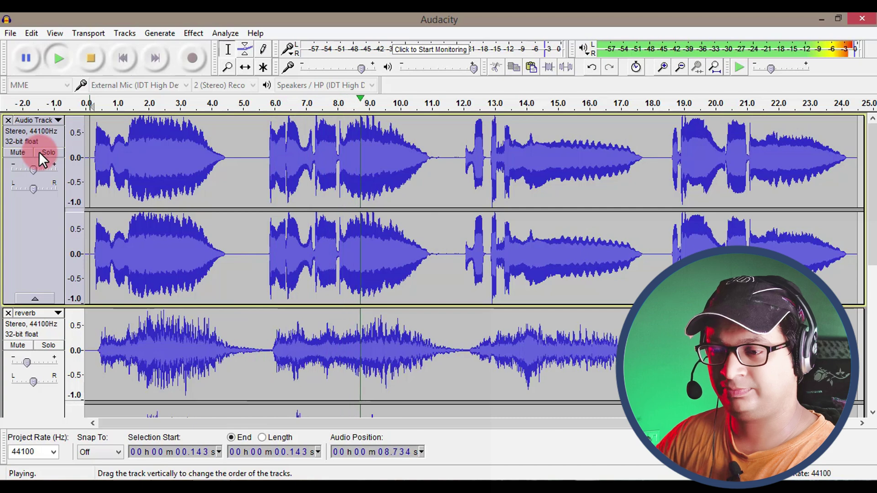